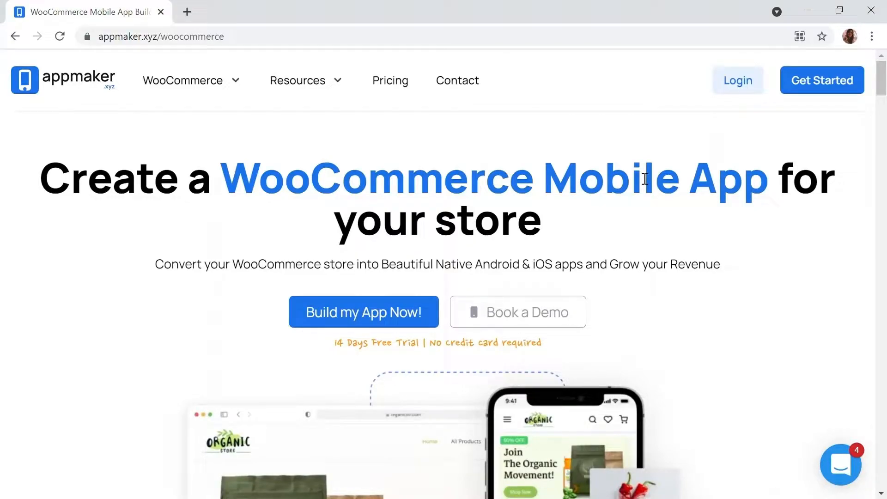
pyautogui.scroll(-2, 644, 179)
pyautogui.scroll(-2, 645, 179)
pyautogui.scroll(-1, 640, 177)
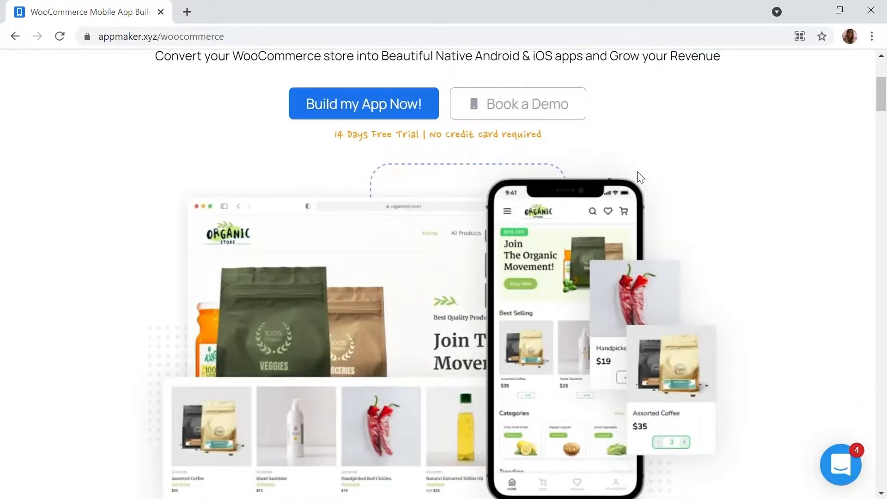
pyautogui.scroll(-1, 638, 171)
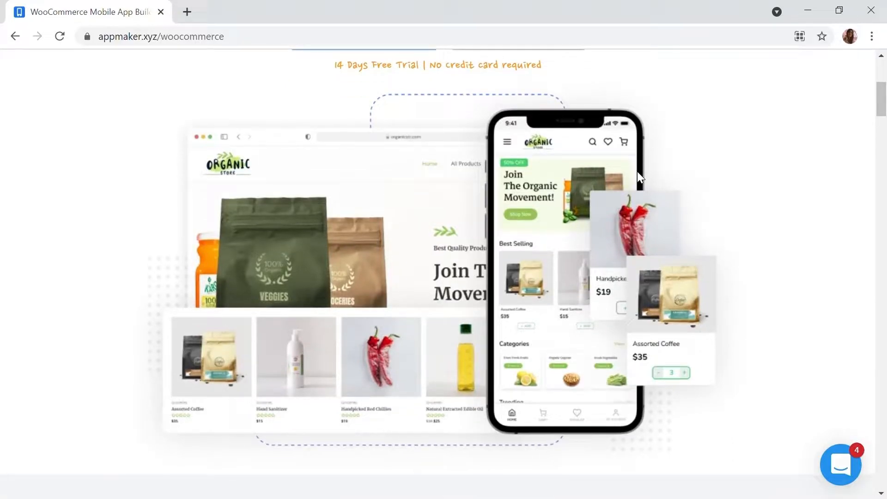
pyautogui.scroll(-1, 637, 172)
pyautogui.scroll(-1, 636, 171)
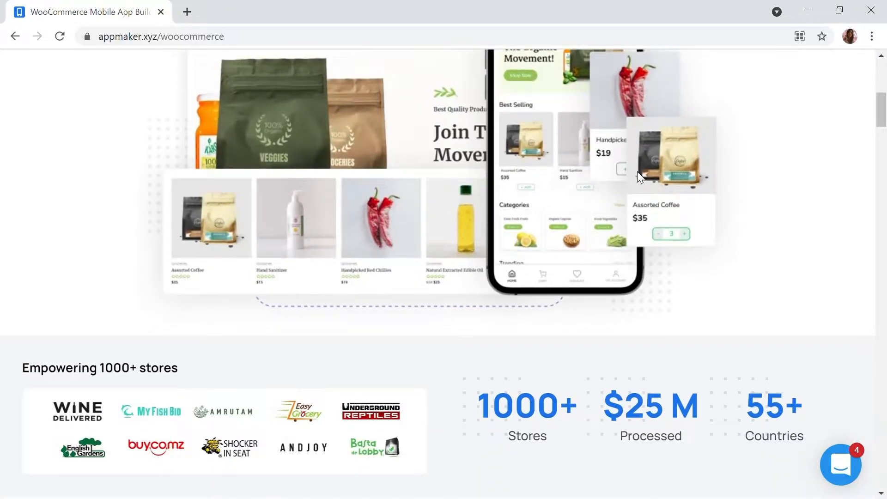
pyautogui.scroll(-1, 637, 171)
pyautogui.scroll(-1, 637, 172)
pyautogui.scroll(-1, 637, 172)
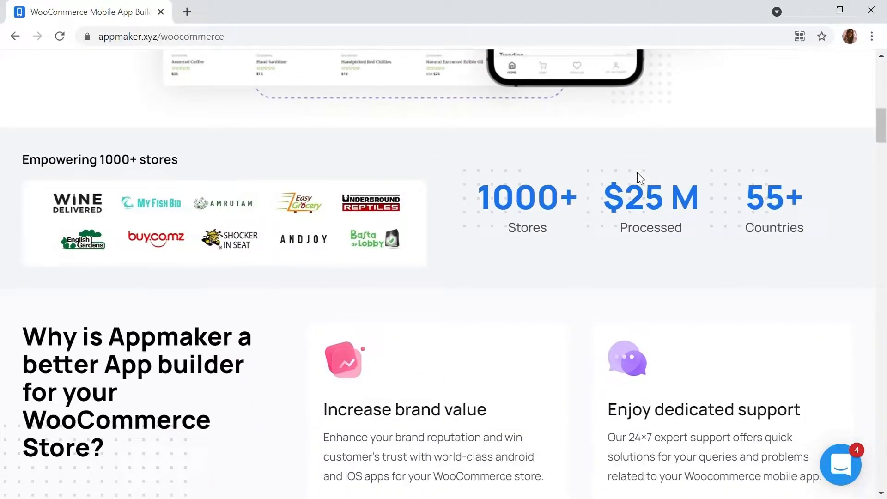
pyautogui.scroll(1, 637, 173)
pyautogui.scroll(4, 637, 173)
pyautogui.scroll(3, 638, 172)
pyautogui.scroll(2, 637, 173)
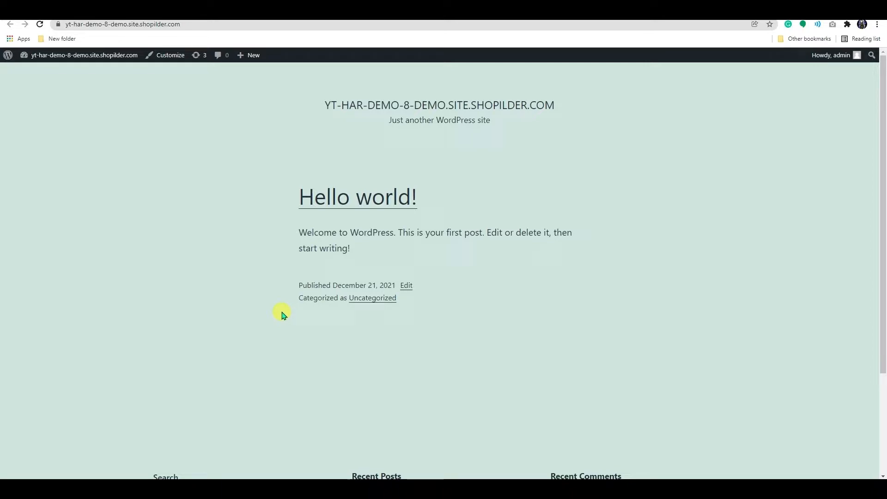
pyautogui.scroll(-3, 280, 314)
pyautogui.scroll(-1, 280, 314)
pyautogui.scroll(2, 281, 314)
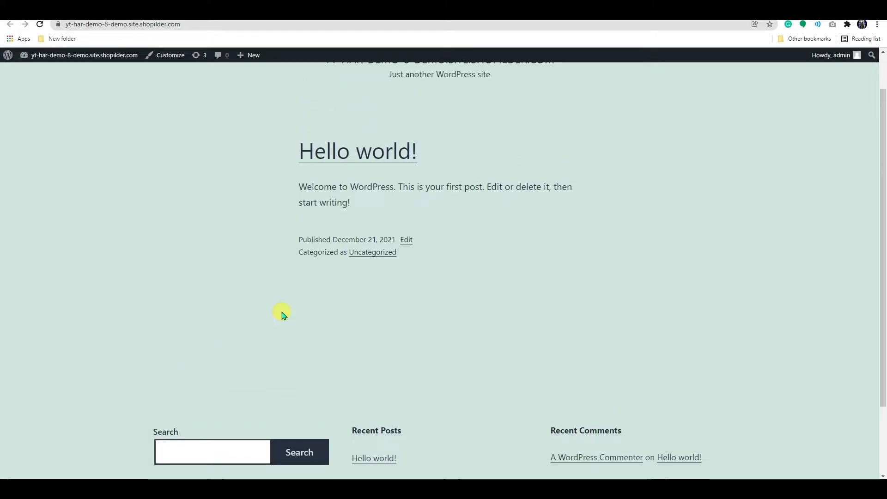
pyautogui.scroll(2, 280, 315)
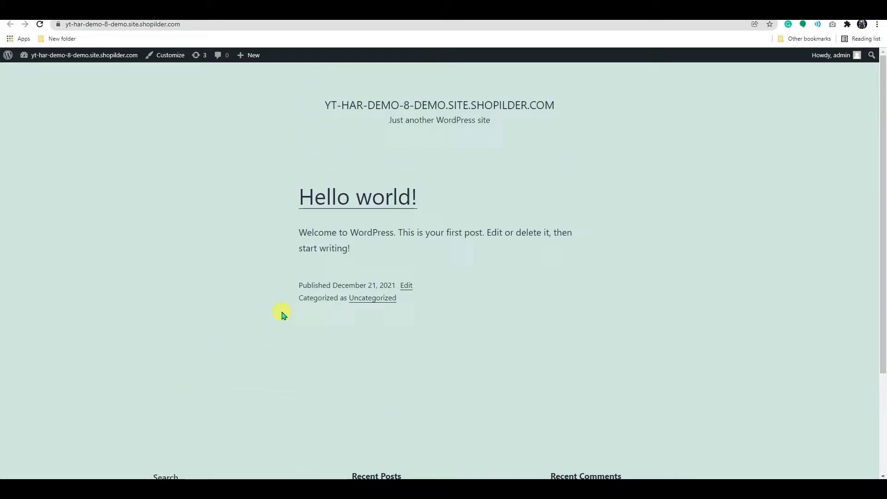
pyautogui.scroll(-2, 281, 314)
pyautogui.scroll(-1, 281, 314)
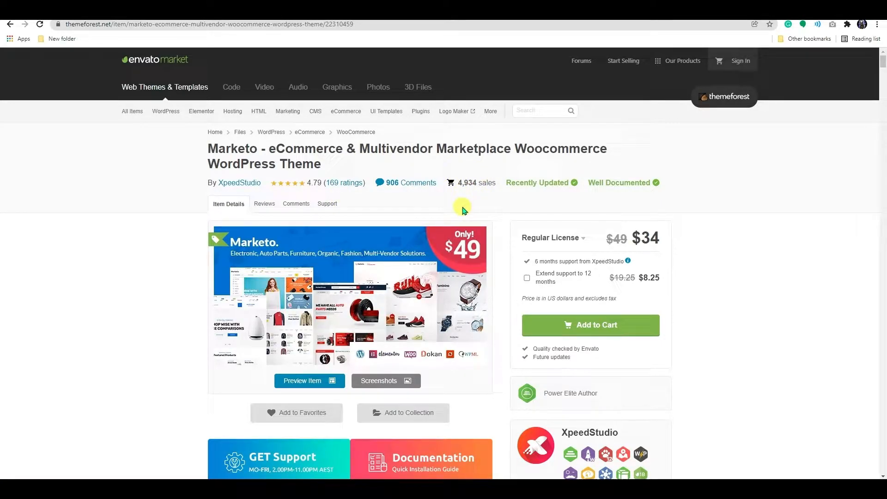
pyautogui.scroll(-3, 463, 209)
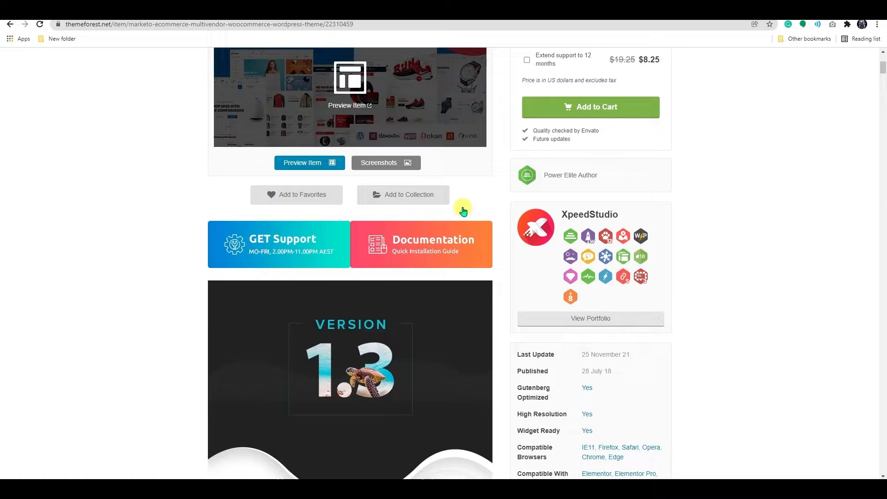
pyautogui.scroll(-4, 464, 209)
pyautogui.scroll(-4, 464, 209)
pyautogui.scroll(-3, 464, 212)
pyautogui.scroll(-3, 464, 211)
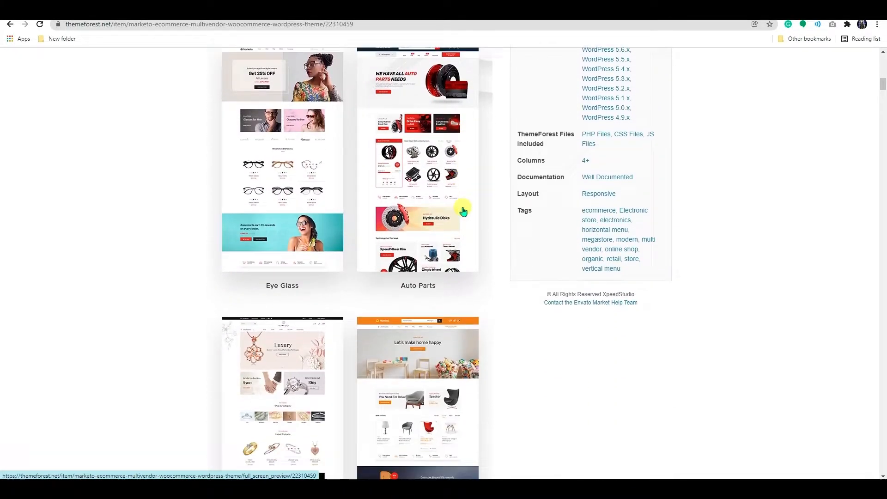
pyautogui.scroll(-3, 464, 211)
pyautogui.scroll(-3, 443, 222)
pyautogui.scroll(2, 434, 231)
pyautogui.scroll(4, 434, 250)
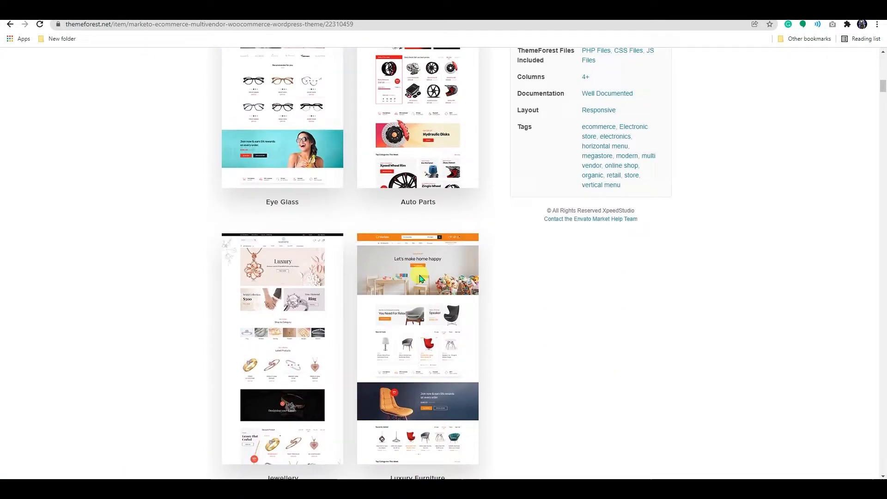
pyautogui.scroll(3, 426, 264)
pyautogui.scroll(2, 422, 277)
pyautogui.scroll(4, 422, 277)
pyautogui.scroll(3, 422, 277)
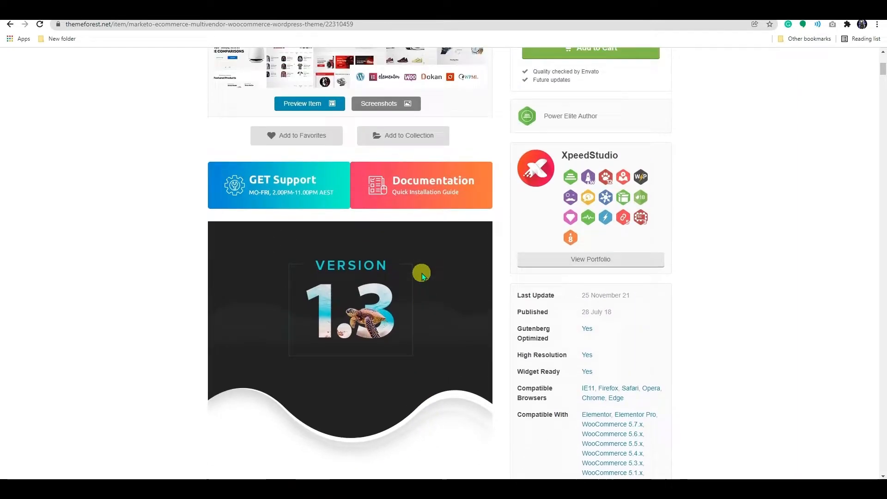
pyautogui.scroll(3, 422, 277)
pyautogui.scroll(3, 422, 274)
pyautogui.scroll(2, 423, 273)
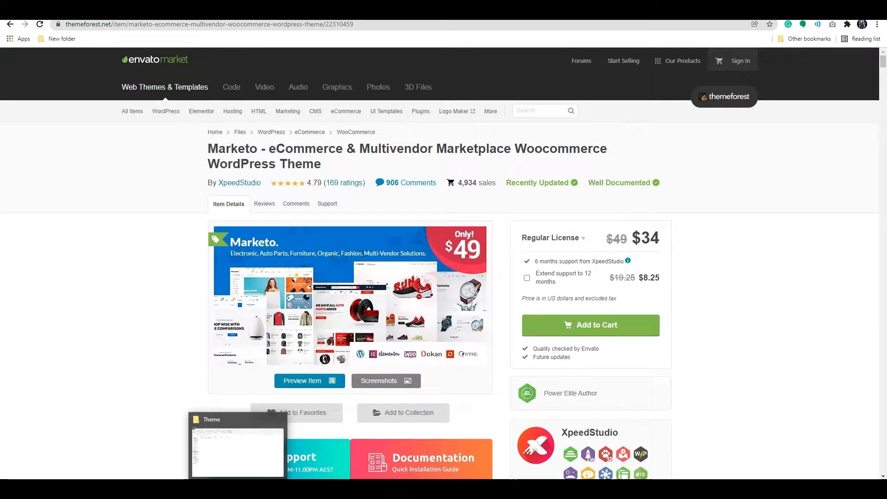
# Extract the downloaded Marketo zip via 7-Zip Extract Here and enter the MarketoWoocommerceWordpressTheme folder.
pyautogui.click(238, 447)
pyautogui.rightClick(252, 99)
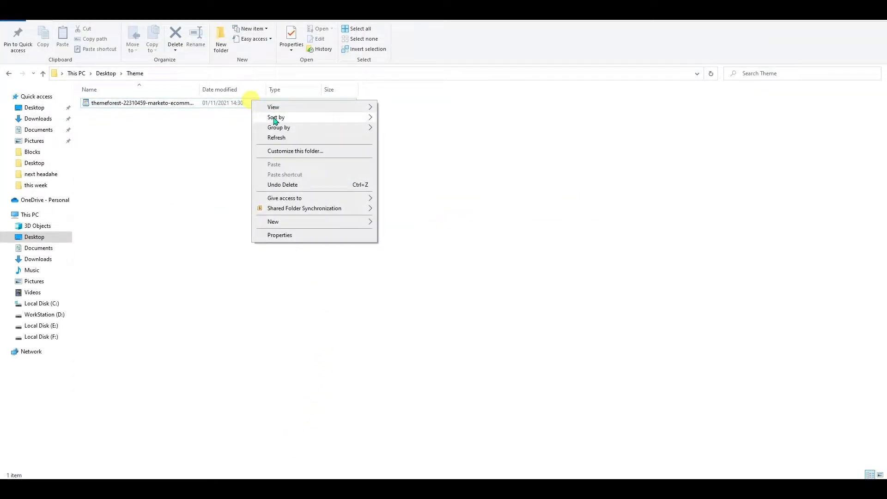
pyautogui.click(215, 104)
pyautogui.rightClick(215, 104)
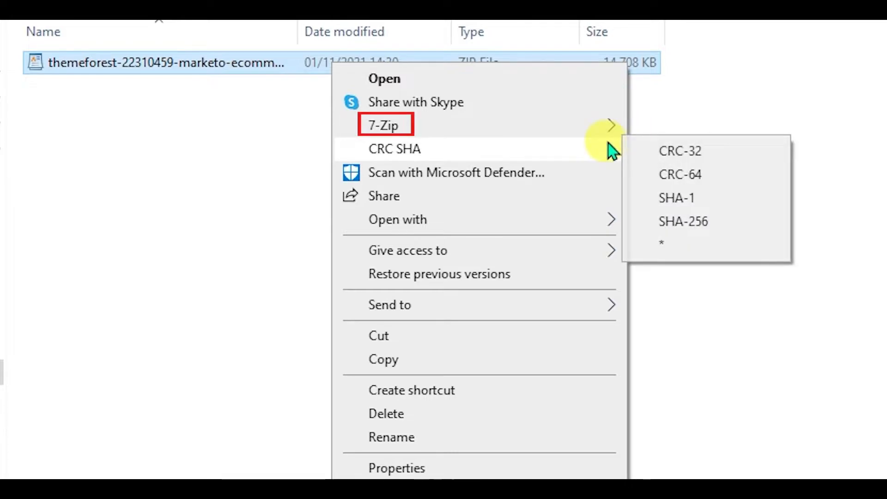
pyautogui.moveTo(383, 126)
pyautogui.click(541, 186)
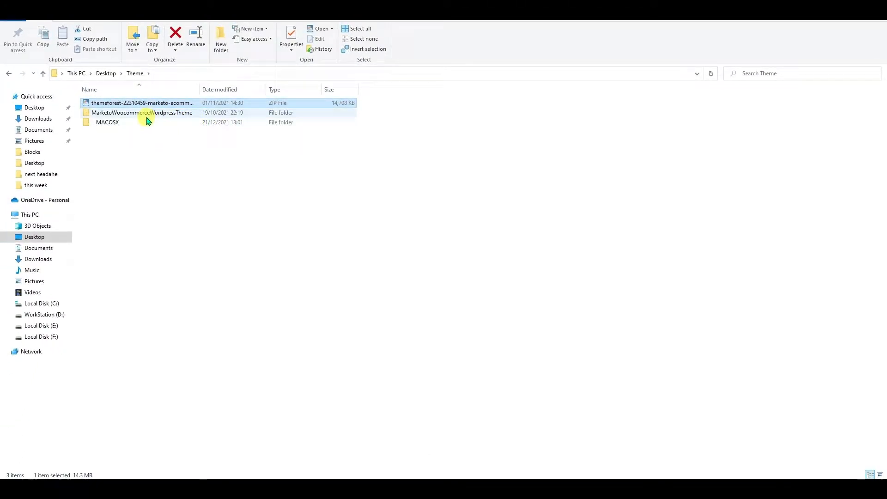
pyautogui.doubleClick(142, 112)
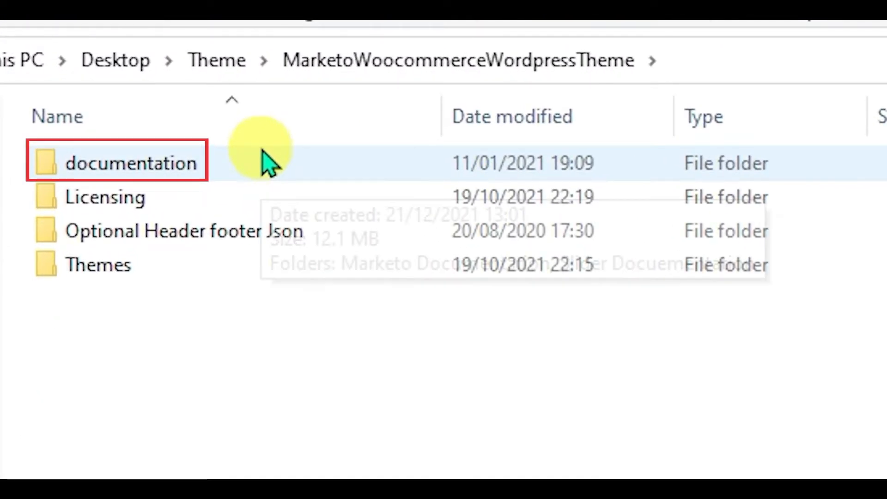
# Browse the theme documentation index through Theme Customizer, Shop Settings and Footer Settings sections.
pyautogui.doubleClick(269, 163)
pyautogui.doubleClick(209, 298)
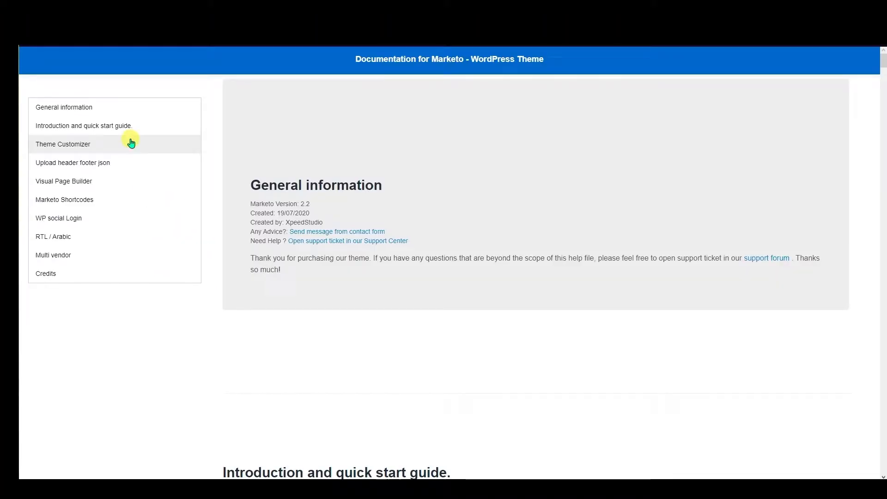
pyautogui.click(84, 126)
pyautogui.click(66, 198)
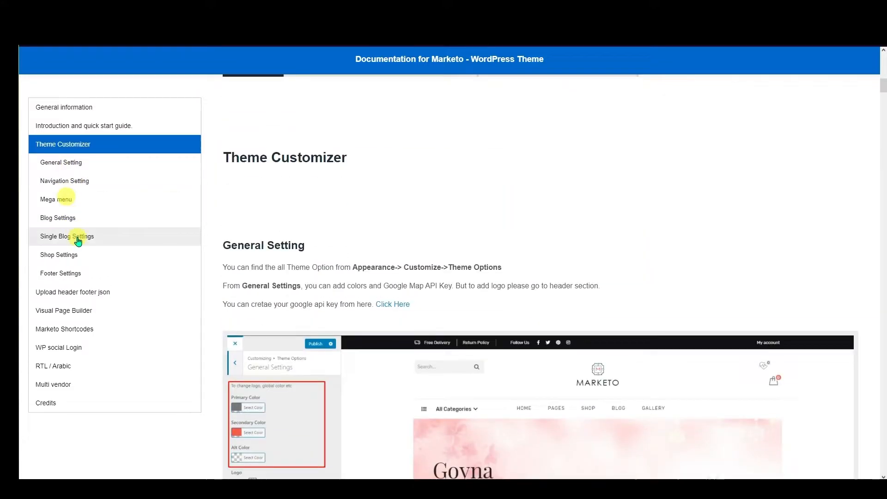
pyautogui.click(58, 255)
pyautogui.click(61, 273)
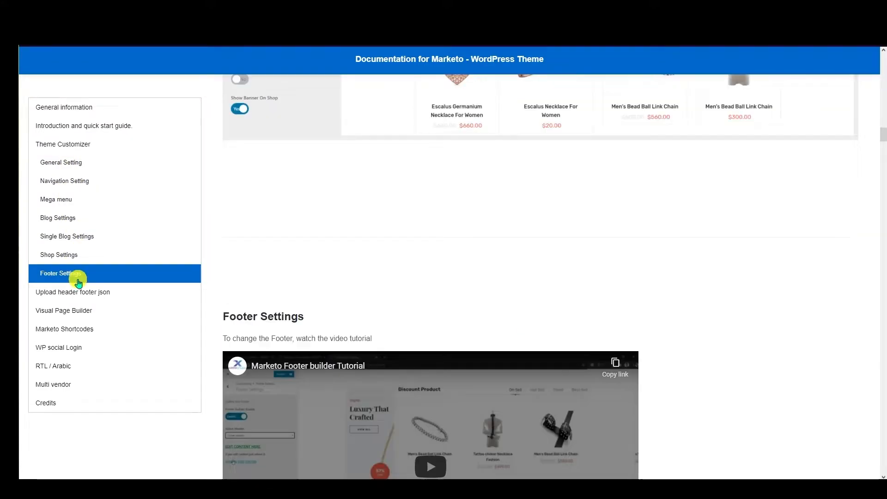
# Enter the Themes subfolder holding marketo and marketo-child zips, then return to the Marketo browser page.
pyautogui.hotkey('alt', 'Tab')
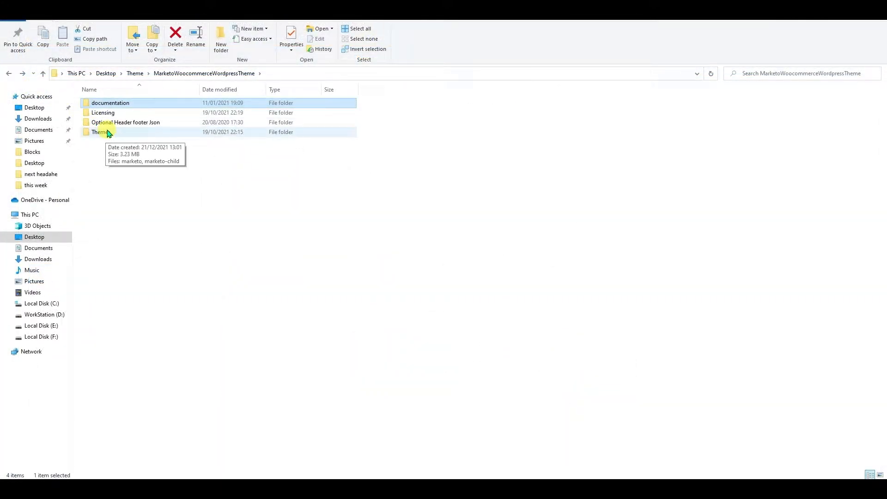
pyautogui.doubleClick(107, 132)
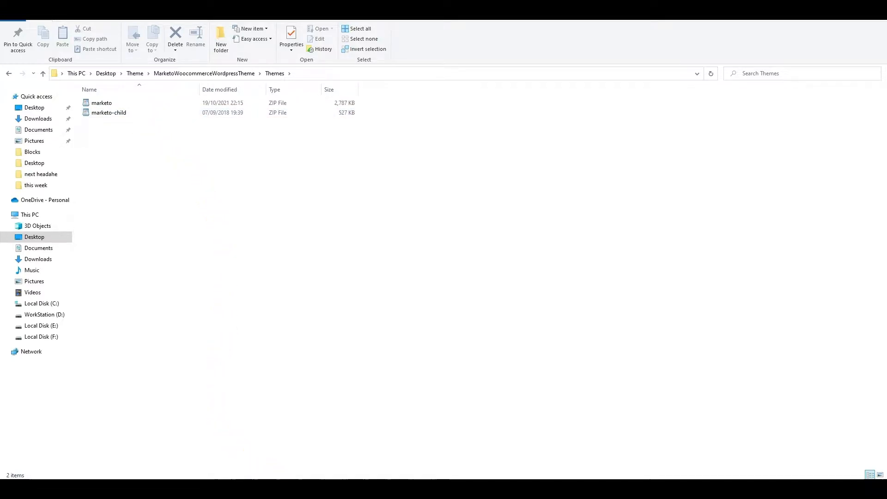
pyautogui.click(261, 489)
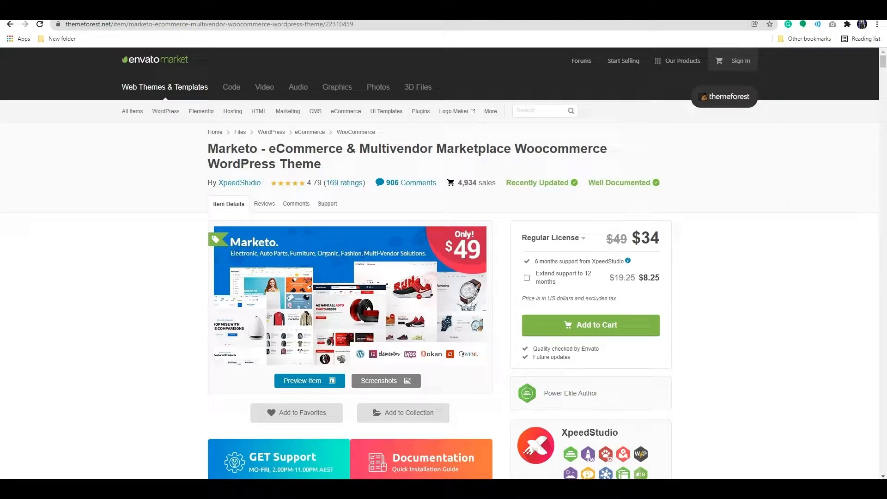
# Load the demo site's /wp-admin address to reach the WordPress admin Dashboard.
pyautogui.hotkey('ctrl', 'Tab')
pyautogui.click(187, 26)
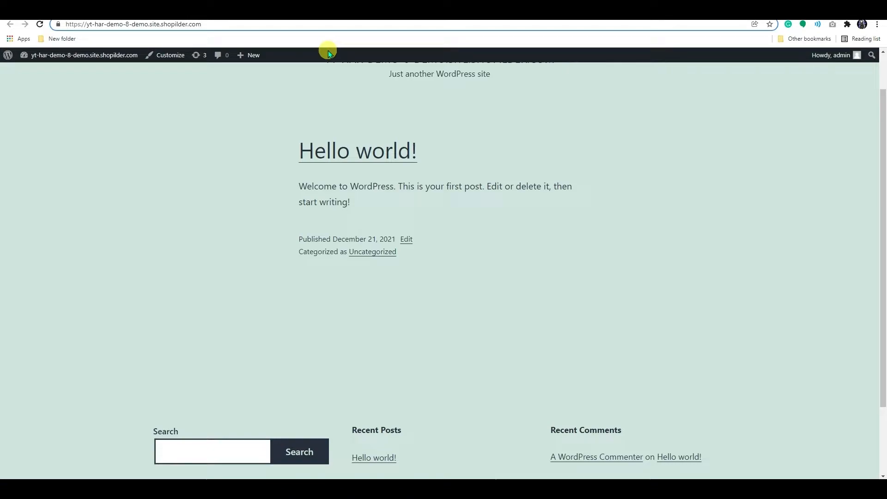
pyautogui.write('/wp')
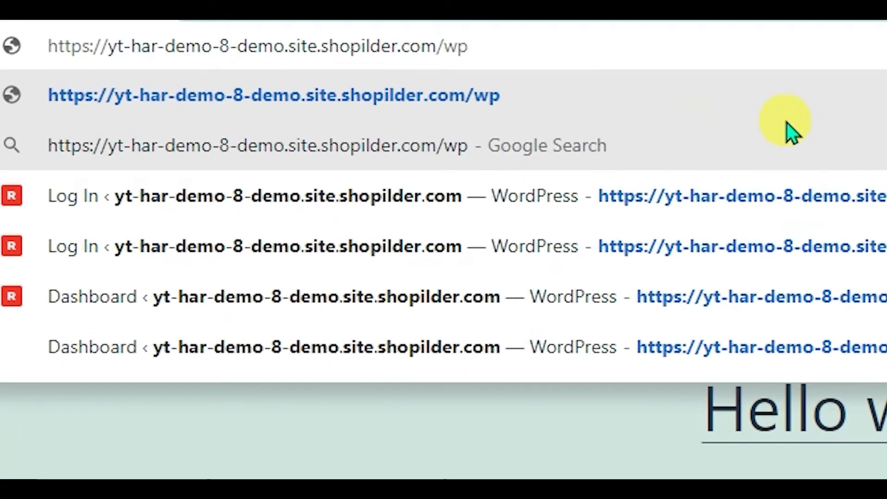
pyautogui.write('-admin')
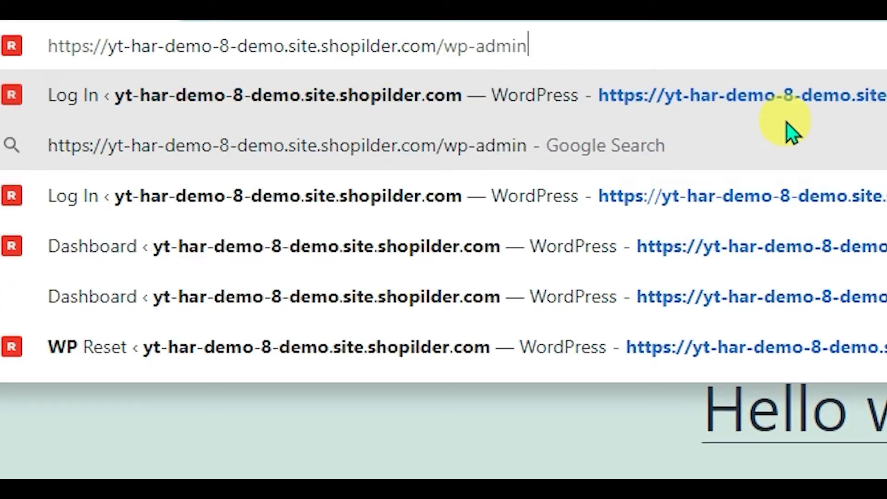
pyautogui.press('Return')
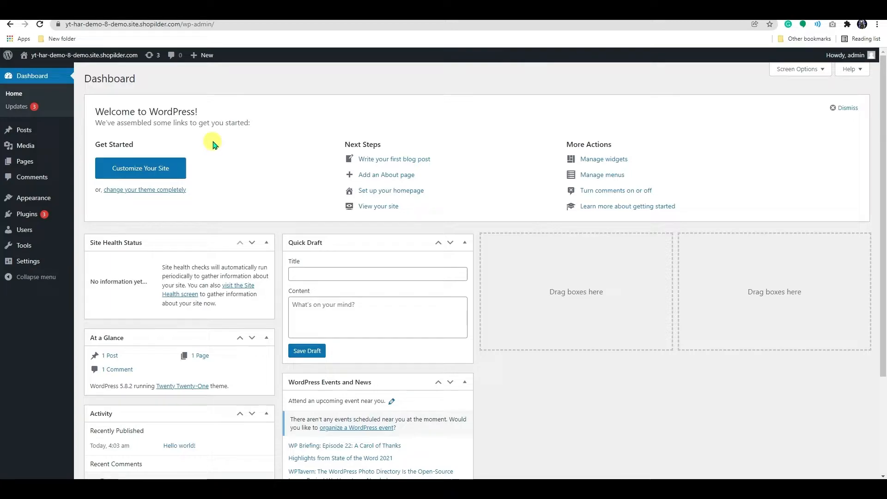
pyautogui.moveTo(33, 197)
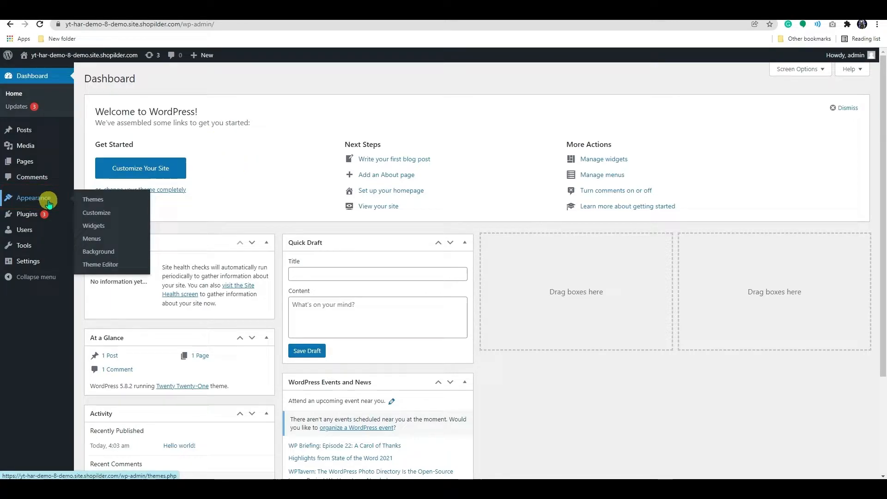
# Reach the Add Themes zip upload form from Appearance > Themes > Add New.
pyautogui.click(95, 200)
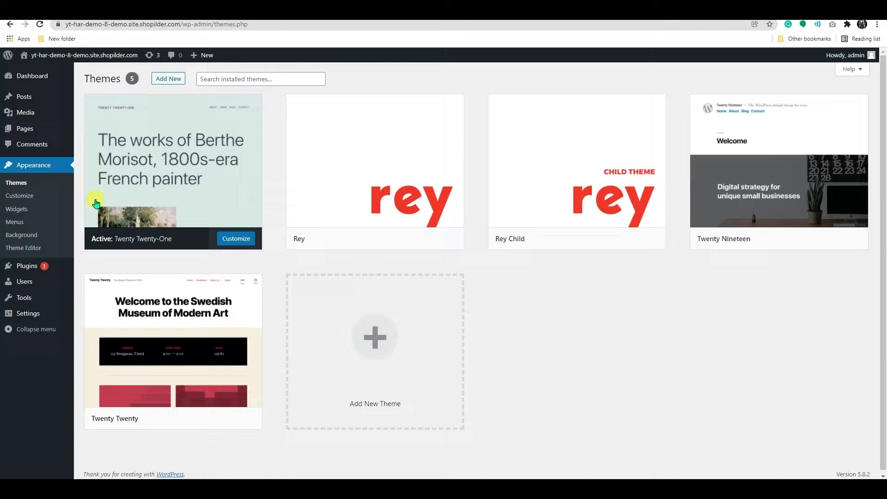
pyautogui.click(169, 78)
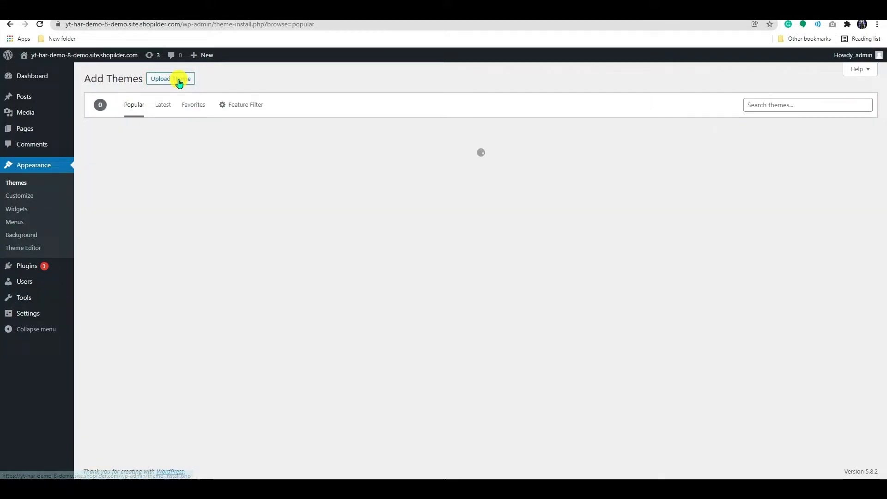
pyautogui.click(179, 81)
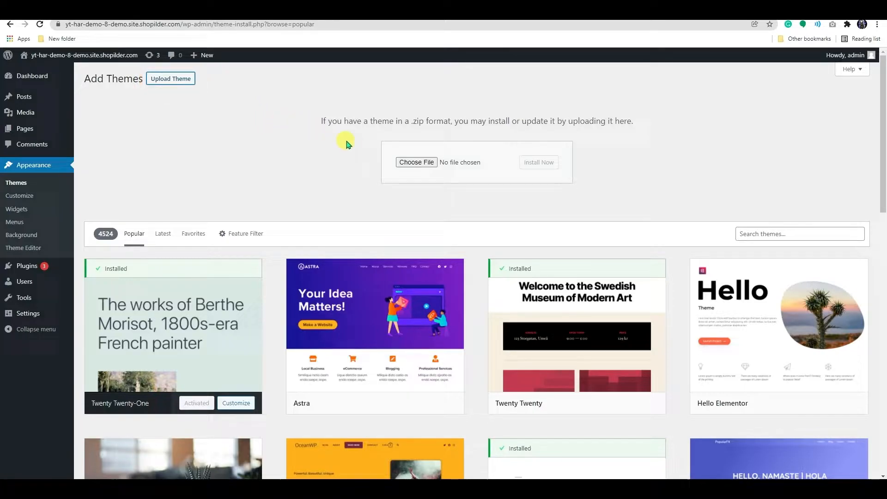
# Choose marketo.zip from the Themes folder as the theme file to upload.
pyautogui.click(407, 166)
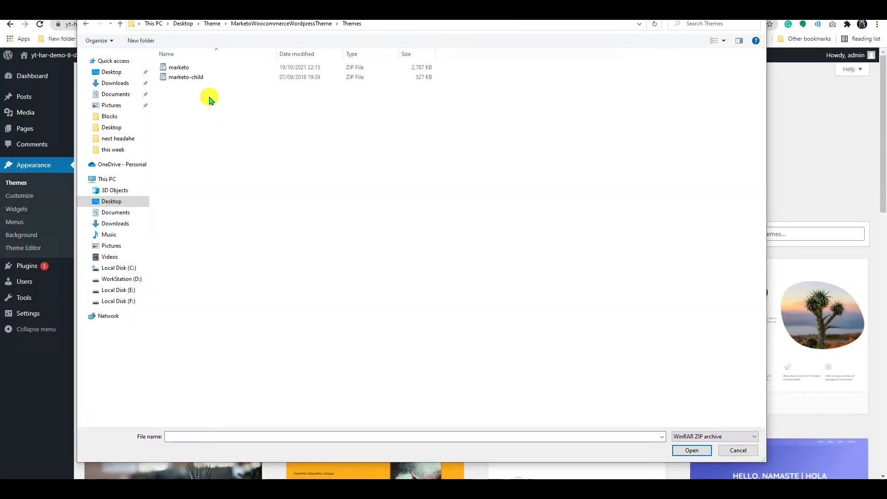
pyautogui.click(179, 67)
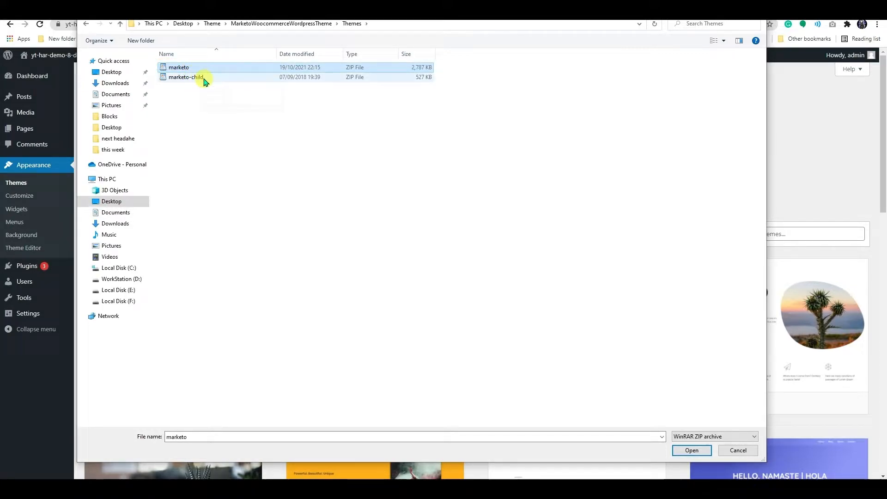
pyautogui.click(201, 79)
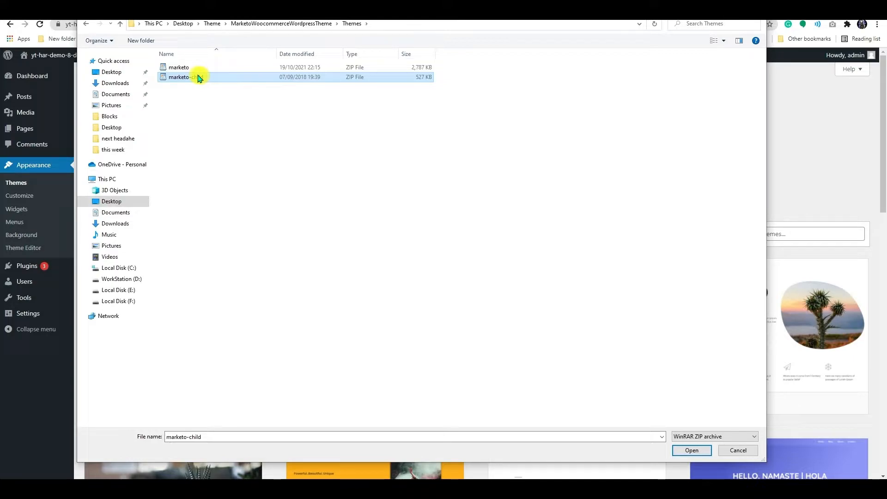
pyautogui.click(179, 67)
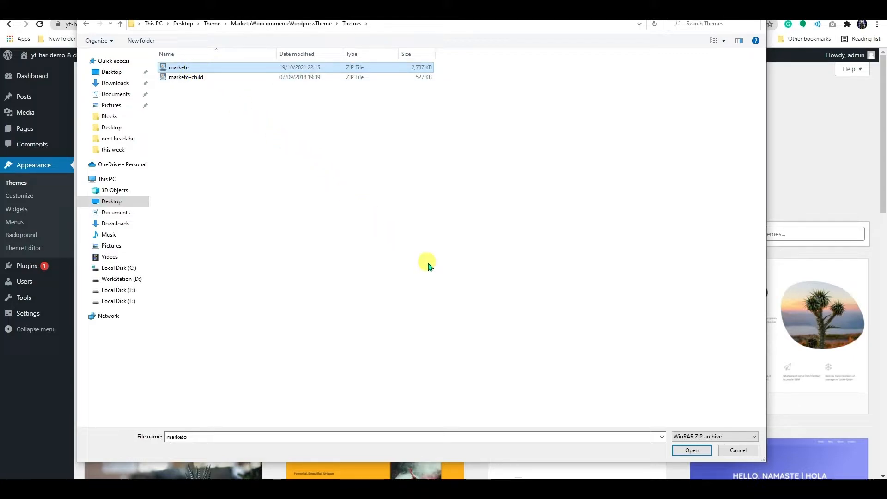
pyautogui.click(691, 452)
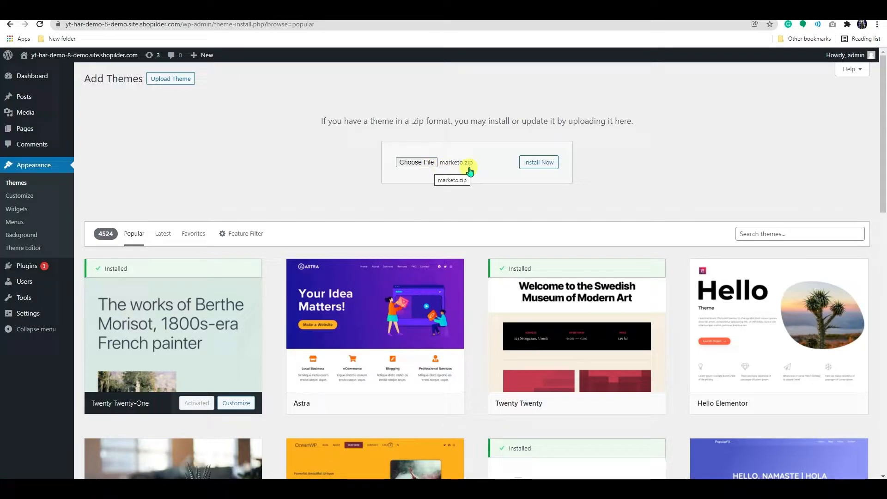
# Install the uploaded Marketo theme with Install Now.
pyautogui.click(538, 163)
pyautogui.click(529, 167)
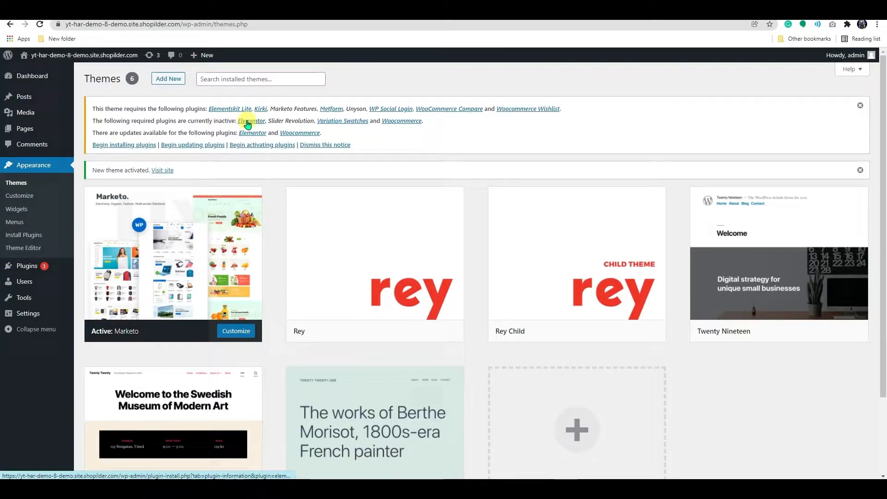
pyautogui.click(251, 121)
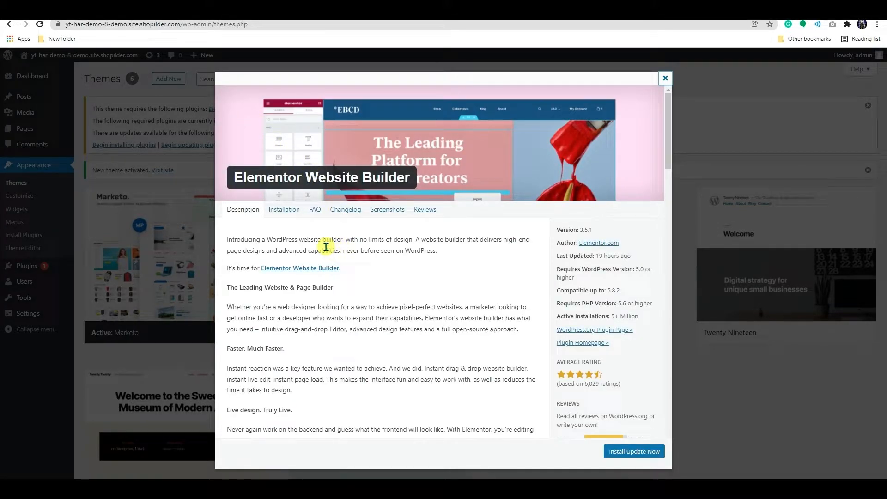
pyautogui.scroll(-5, 326, 246)
pyautogui.scroll(-3, 326, 247)
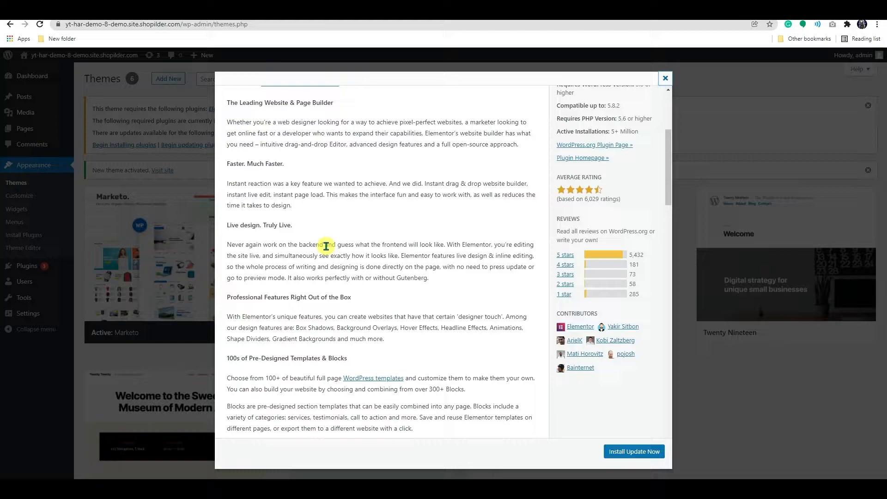
pyautogui.scroll(-3, 327, 246)
pyautogui.scroll(-3, 326, 246)
pyautogui.scroll(-2, 327, 246)
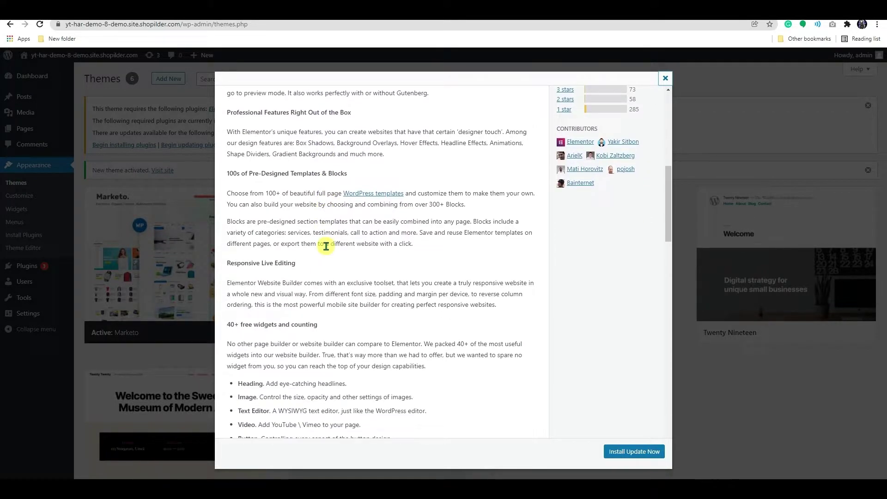
pyautogui.scroll(-2, 326, 246)
pyautogui.scroll(-2, 326, 246)
pyautogui.scroll(-2, 326, 246)
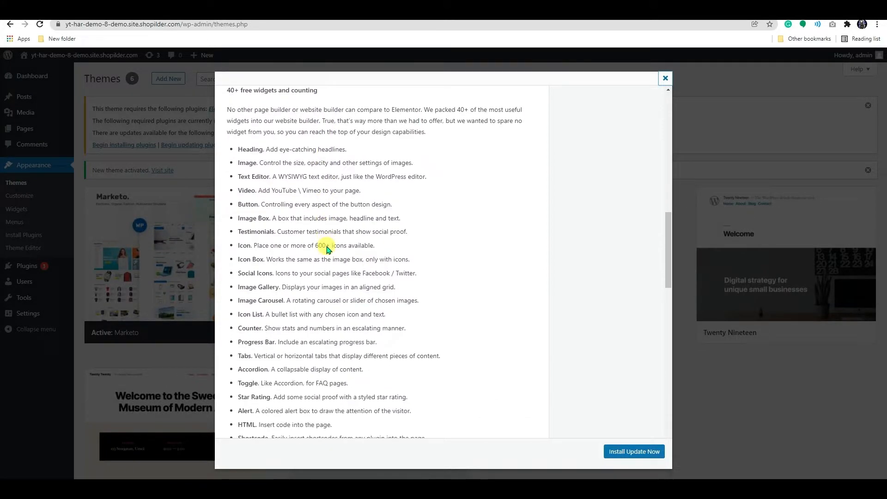
pyautogui.scroll(-3, 326, 246)
pyautogui.scroll(-2, 326, 248)
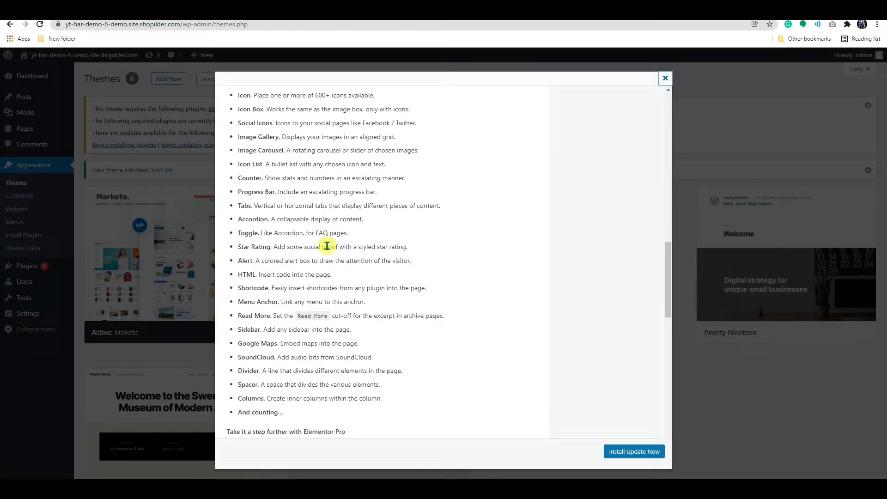
pyautogui.scroll(-2, 326, 246)
pyautogui.scroll(-2, 325, 247)
pyautogui.scroll(-2, 326, 246)
pyautogui.scroll(-2, 326, 247)
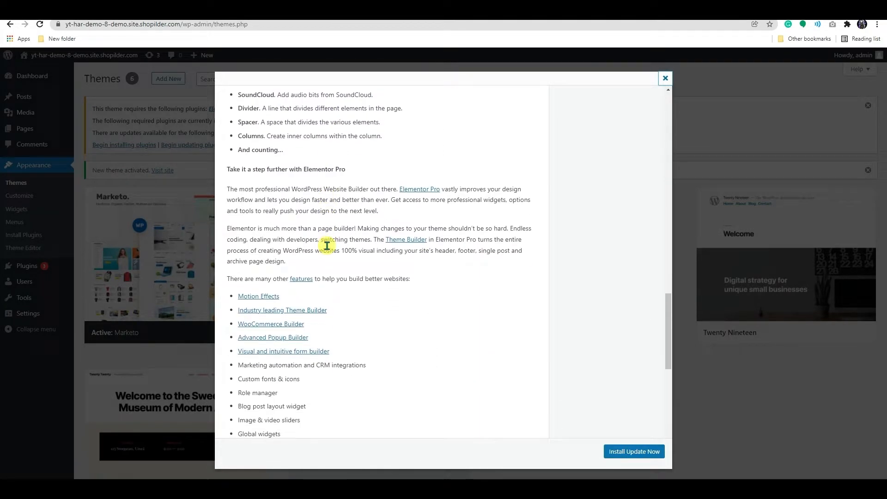
pyautogui.scroll(2, 326, 247)
pyautogui.press('Escape')
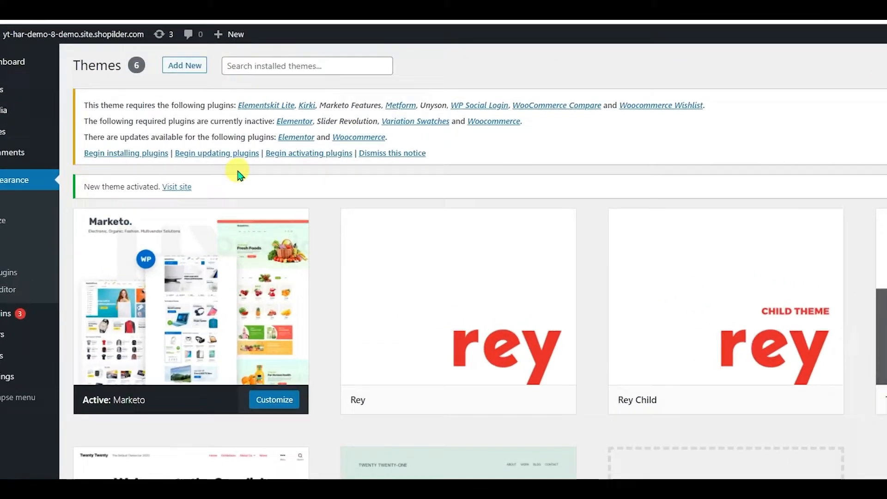
# Begin installing required plugins and mark Elementskit Lite, Kirki and Metform for installation.
pyautogui.click(125, 152)
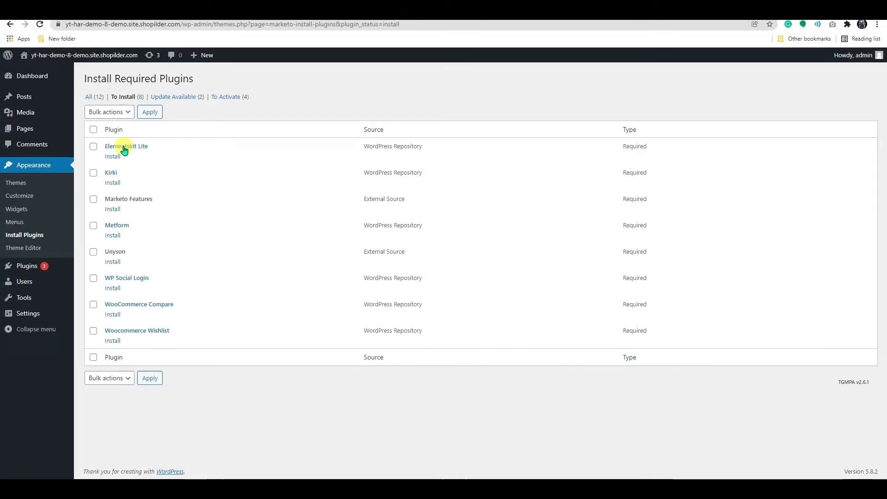
pyautogui.click(93, 146)
pyautogui.click(93, 173)
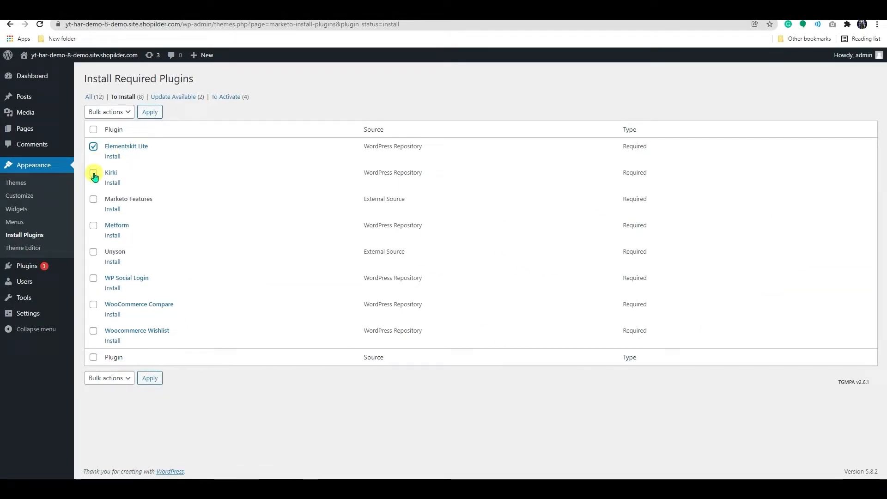
pyautogui.click(93, 225)
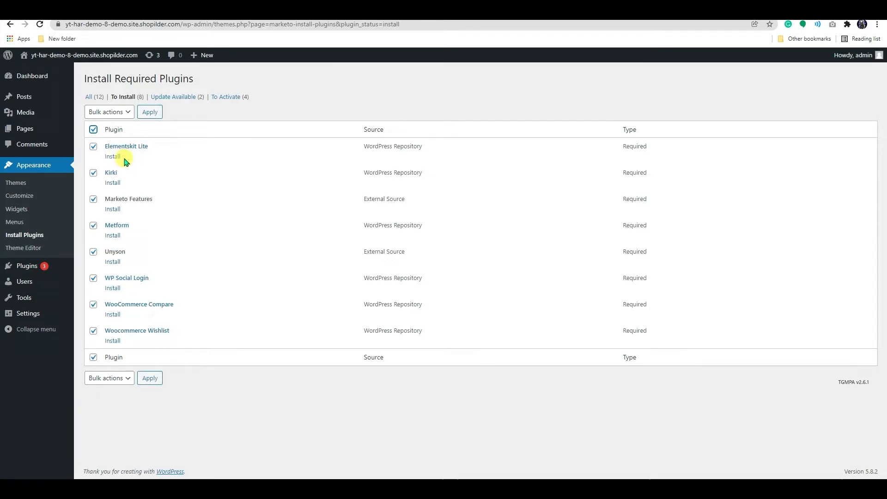
# Run the Install bulk action on all marked required plugins.
pyautogui.click(115, 114)
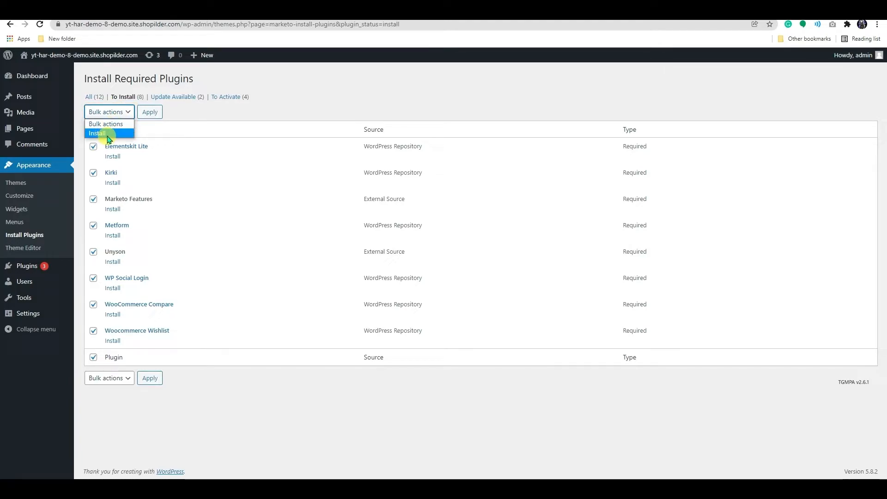
pyautogui.click(104, 134)
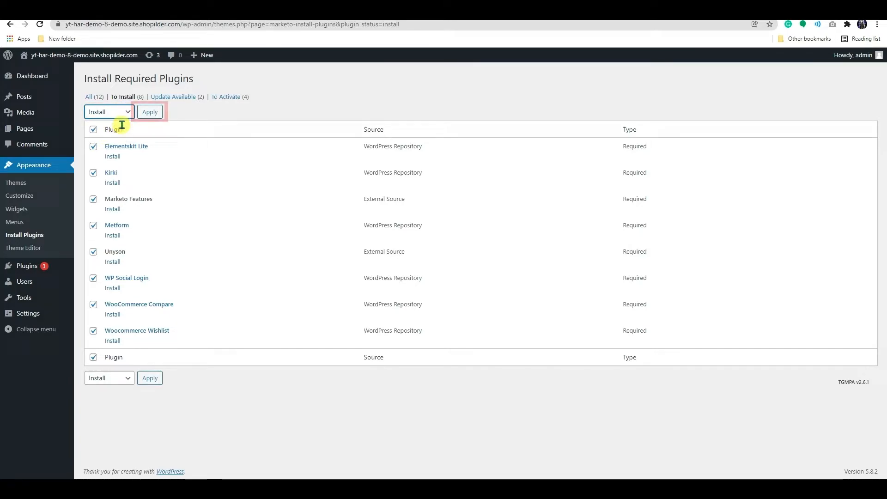
pyautogui.click(149, 112)
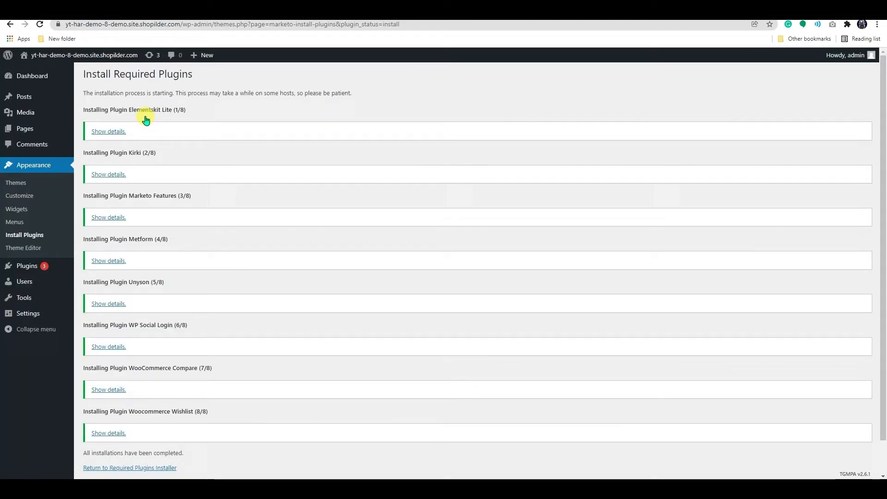
pyautogui.scroll(-1, 169, 106)
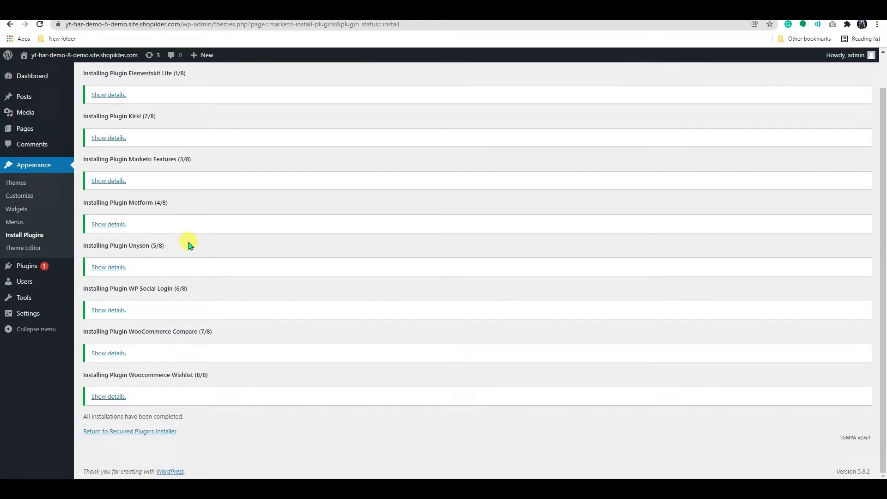
# Return to the required plugins list and select Elementskit Lite and Kirki for activation.
pyautogui.click(128, 431)
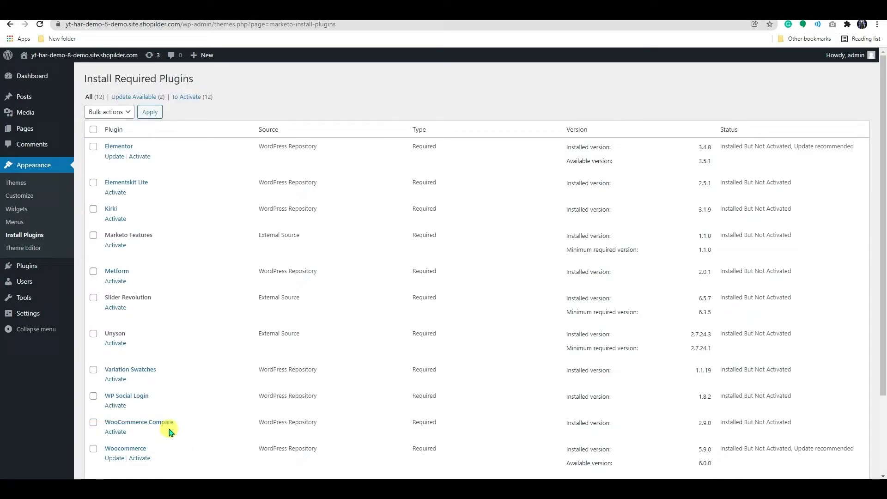
pyautogui.scroll(-3, 157, 374)
pyautogui.scroll(2, 157, 374)
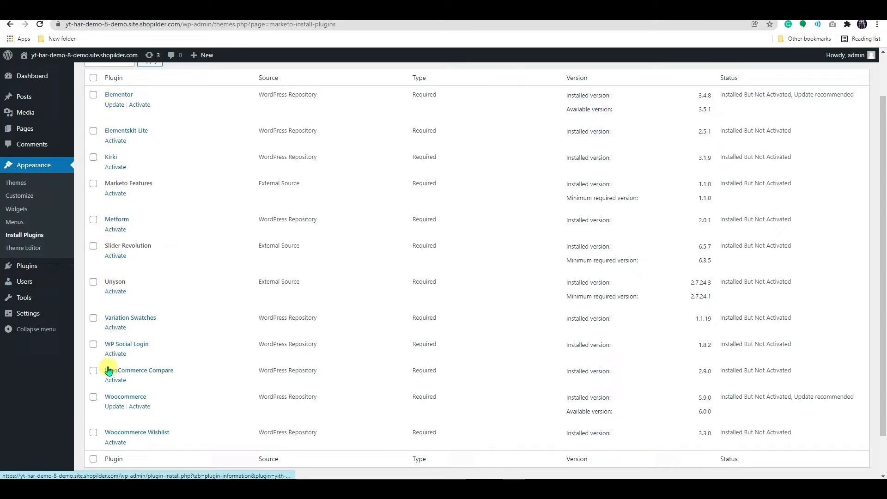
pyautogui.click(93, 96)
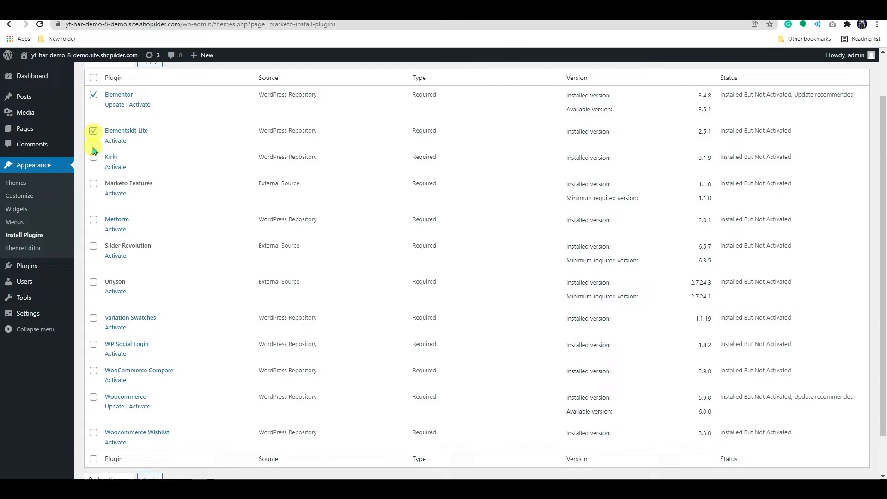
pyautogui.click(94, 158)
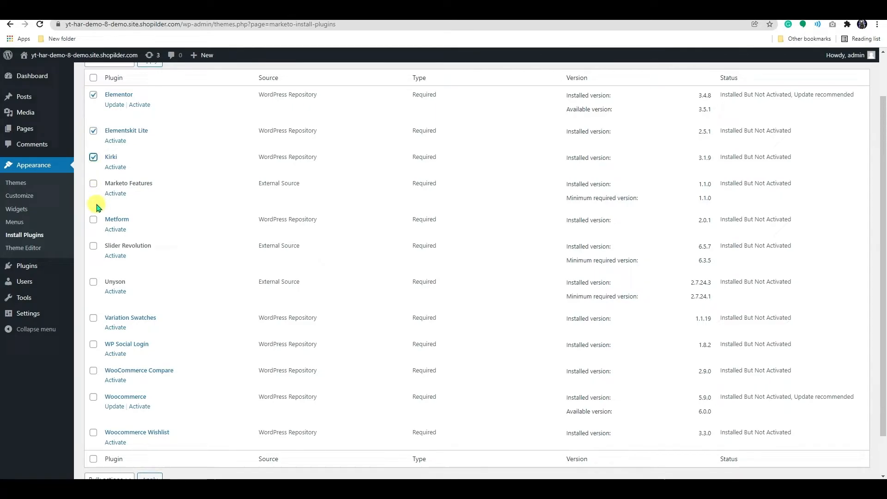
pyautogui.scroll(1, 97, 201)
pyautogui.scroll(1, 101, 217)
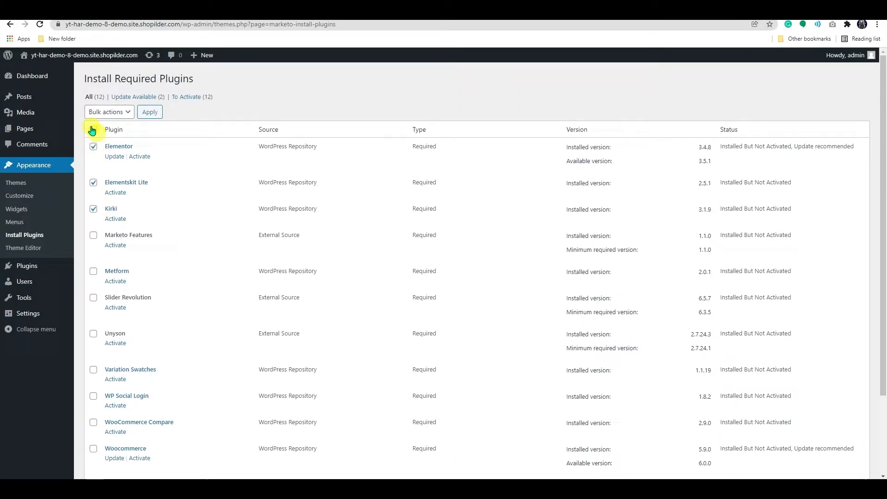
pyautogui.scroll(-2, 104, 181)
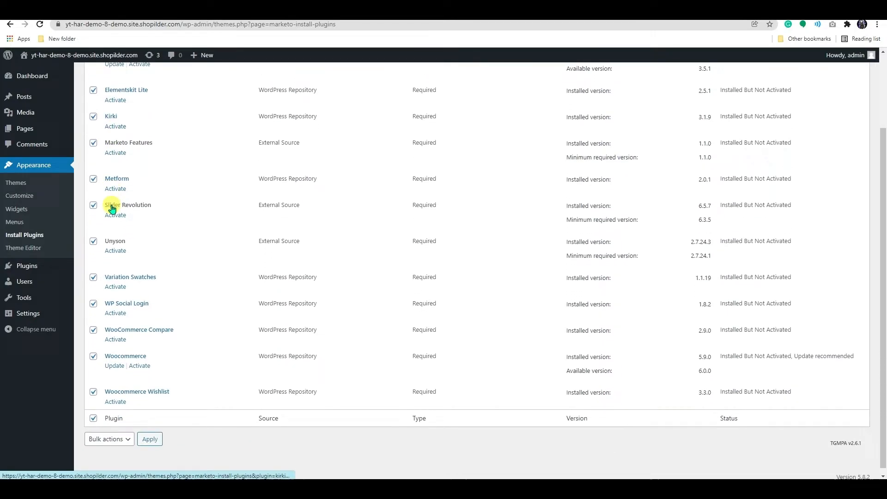
pyautogui.scroll(3, 111, 139)
# Apply the Activate bulk action to all selected plugins and confirm.
pyautogui.click(109, 111)
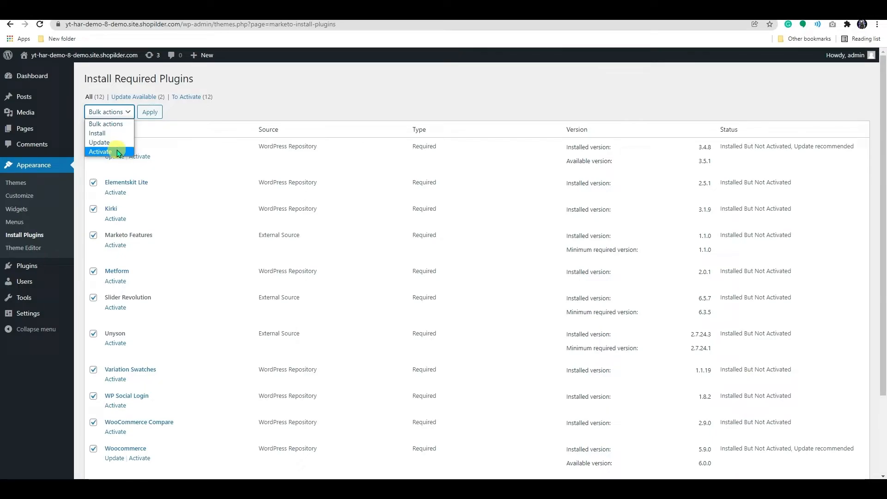
pyautogui.click(101, 151)
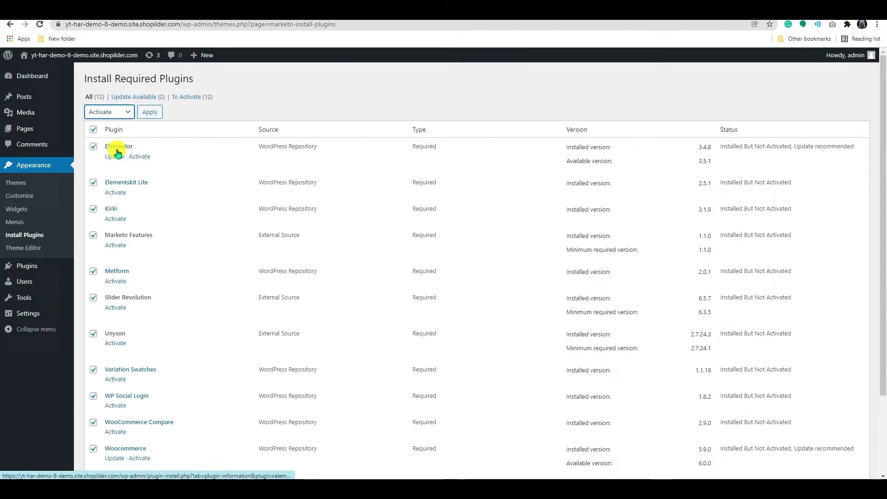
pyautogui.click(150, 113)
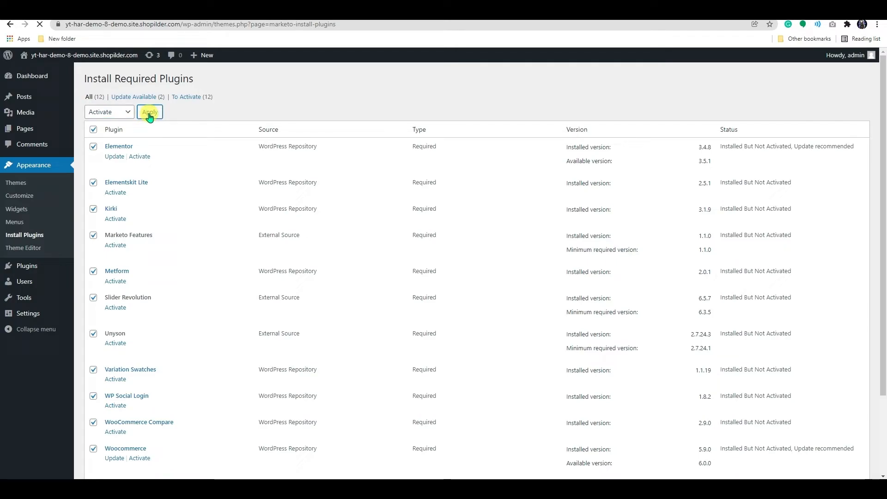
pyautogui.click(32, 76)
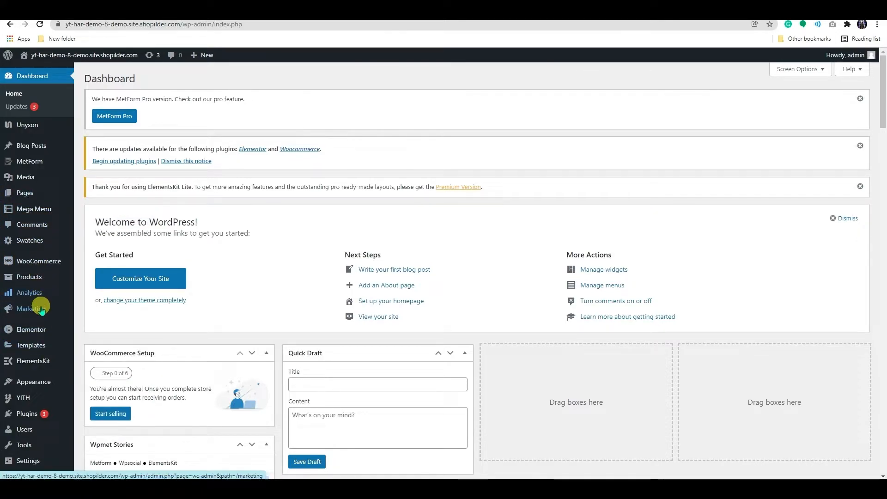
pyautogui.moveTo(34, 381)
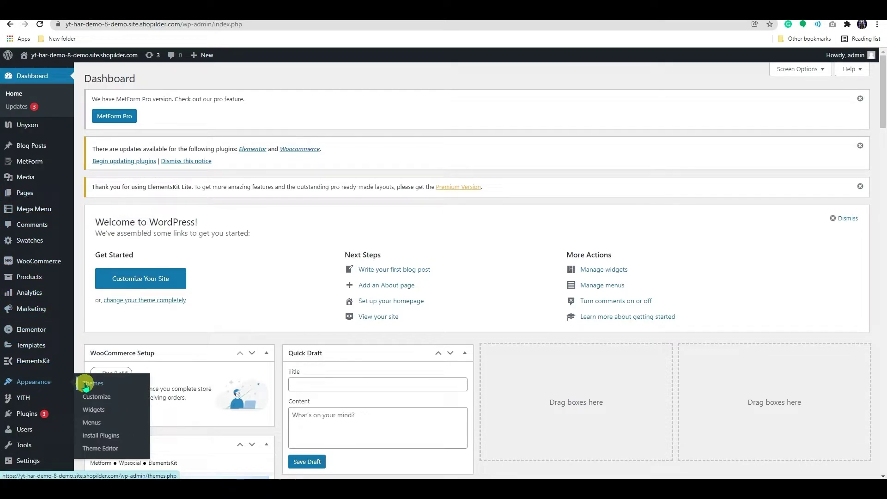
# Reach the theme zip upload form again and browse for a file.
pyautogui.click(88, 384)
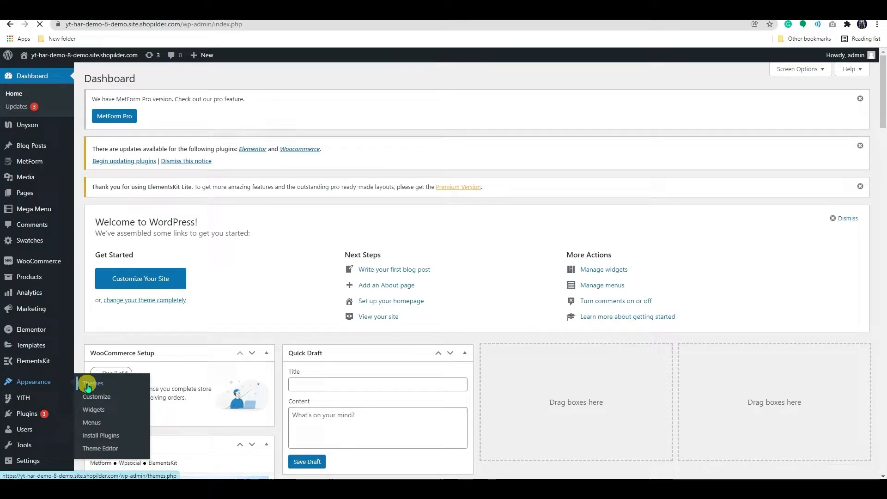
pyautogui.click(168, 78)
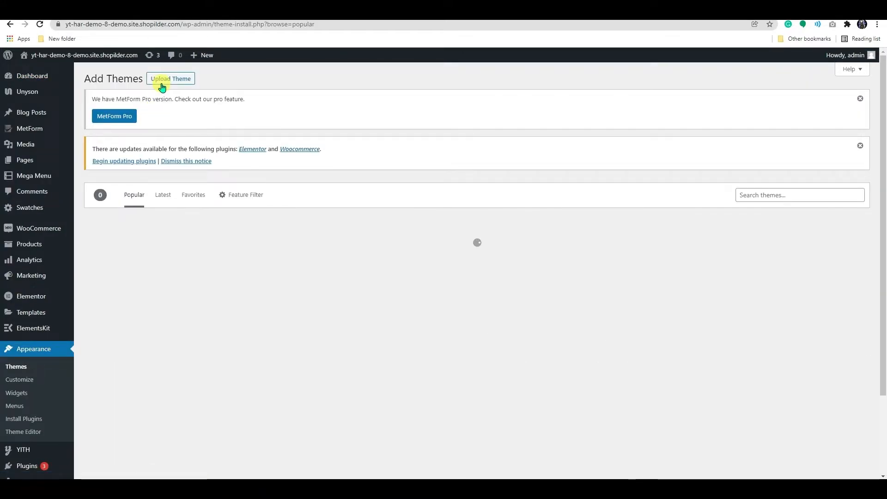
pyautogui.click(162, 83)
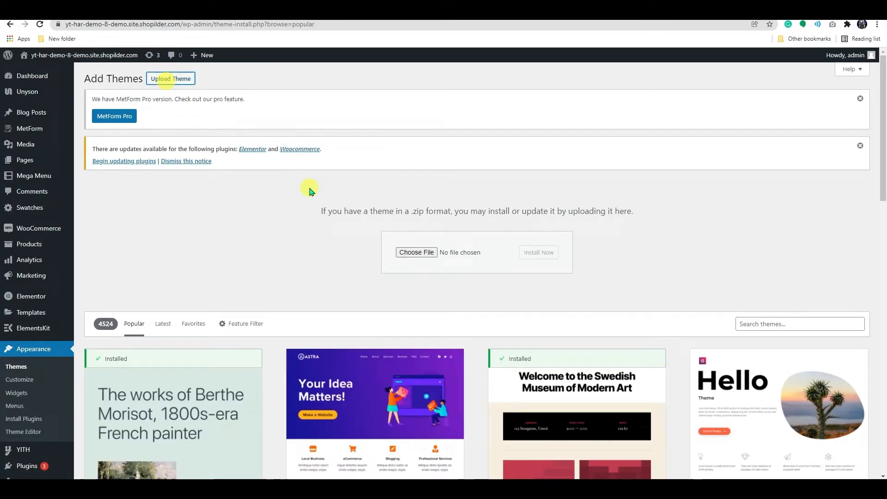
pyautogui.click(416, 253)
# Upload marketo-child.zip, install it and activate the Marketo Child theme.
pyautogui.click(190, 77)
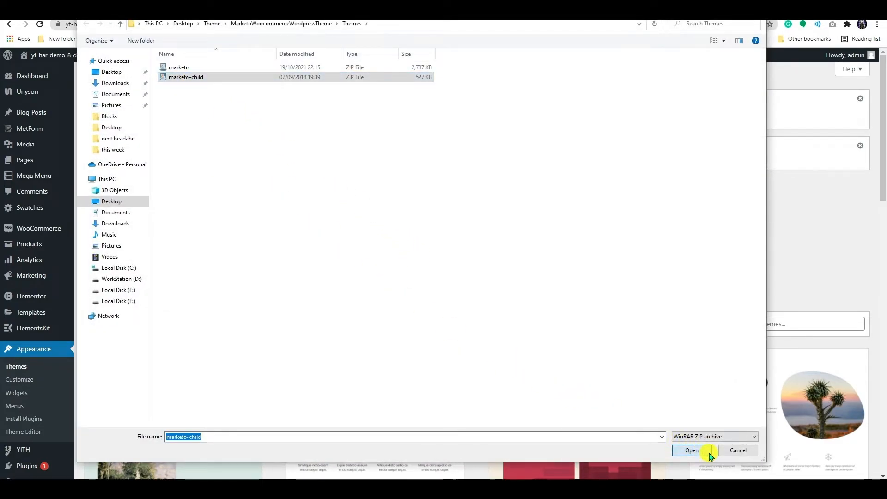
pyautogui.click(692, 451)
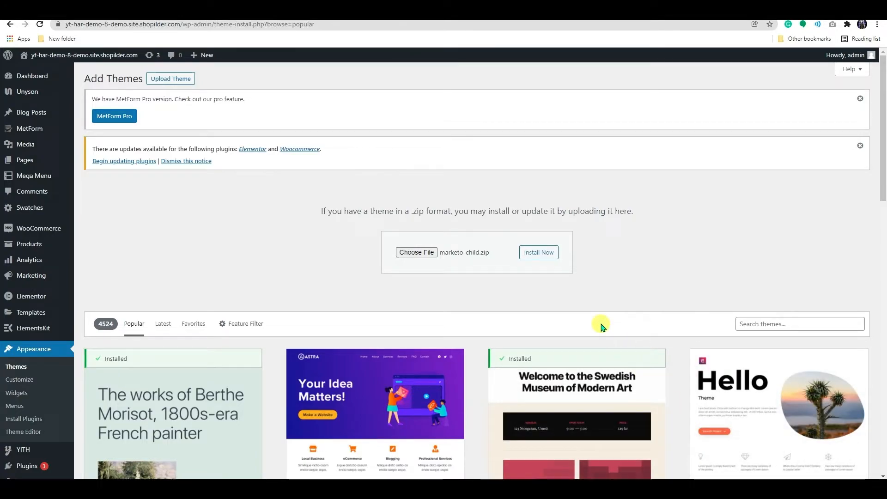
pyautogui.click(539, 253)
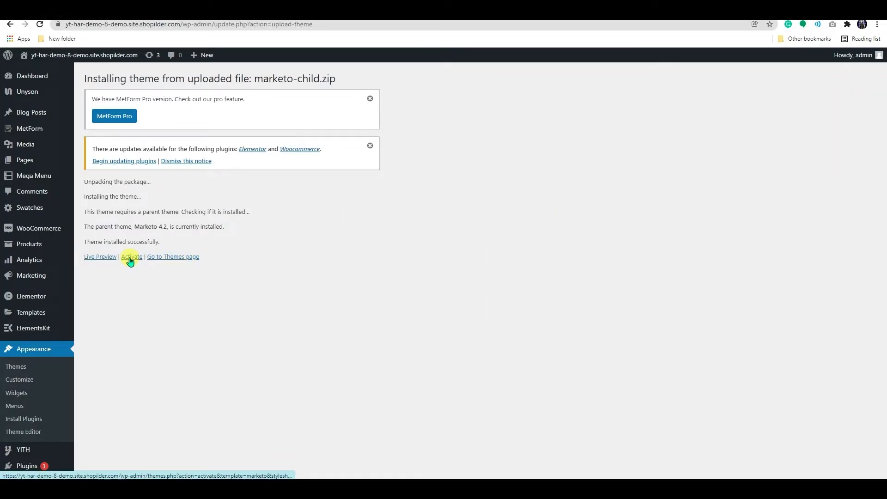
pyautogui.click(131, 258)
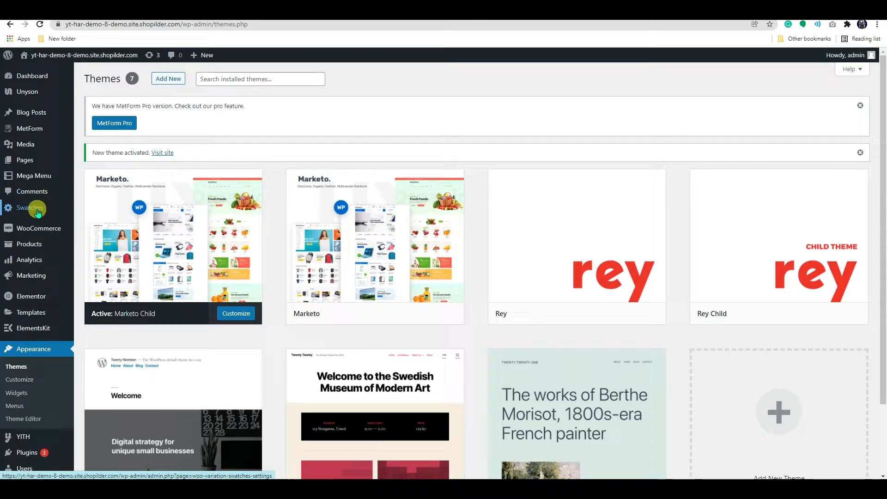
pyautogui.scroll(-2, 33, 209)
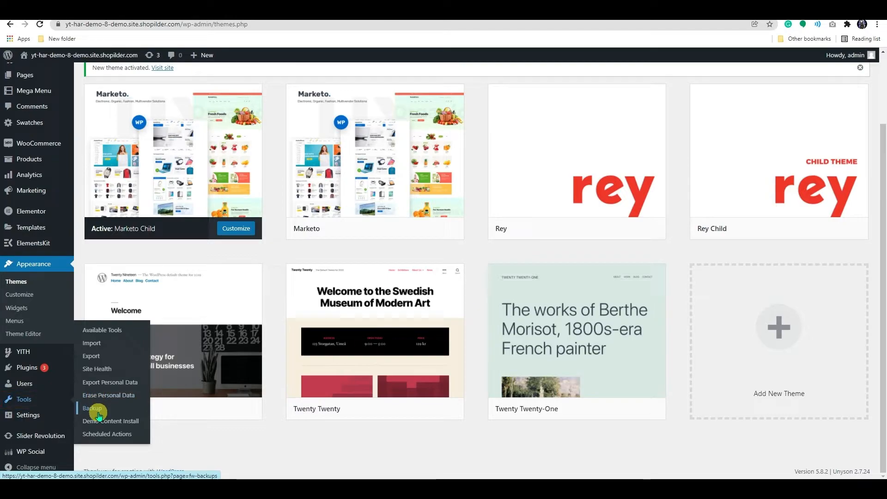
pyautogui.moveTo(24, 400)
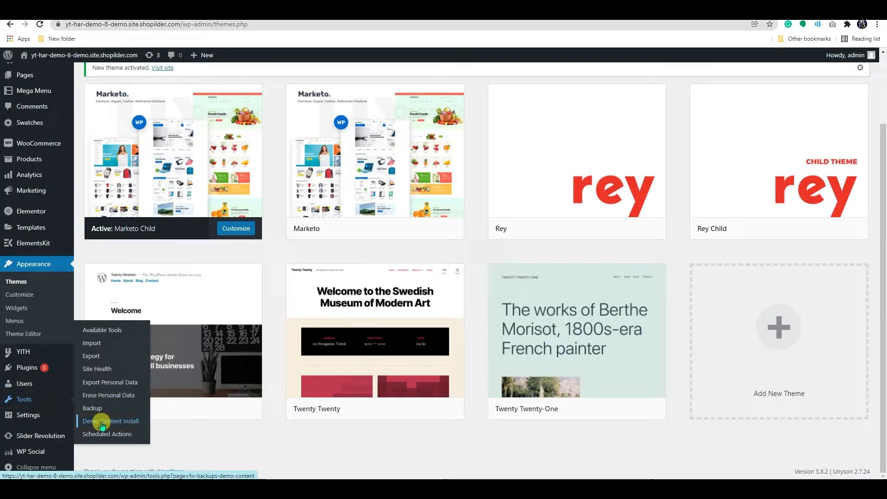
# Show the Marketo demo sites list under Tools > Demo Content Install.
pyautogui.click(102, 421)
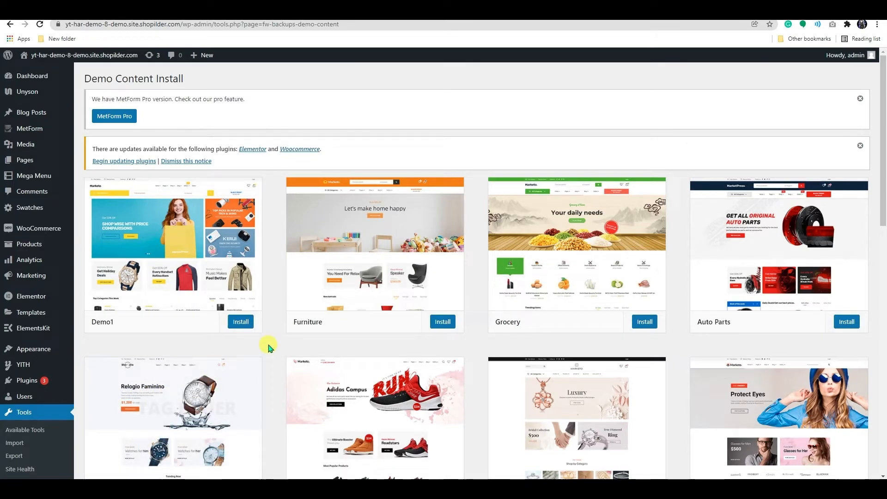
pyautogui.scroll(-4, 269, 348)
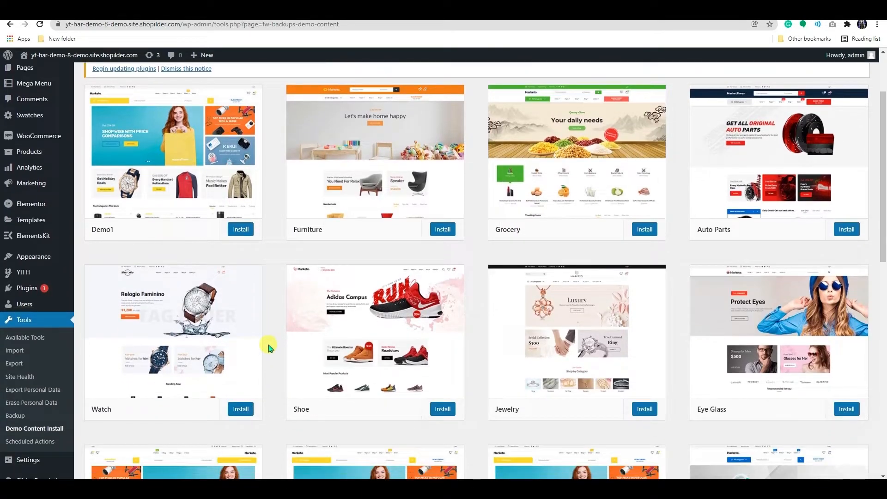
pyautogui.scroll(-4, 269, 347)
pyautogui.scroll(-3, 269, 348)
pyautogui.scroll(-3, 269, 347)
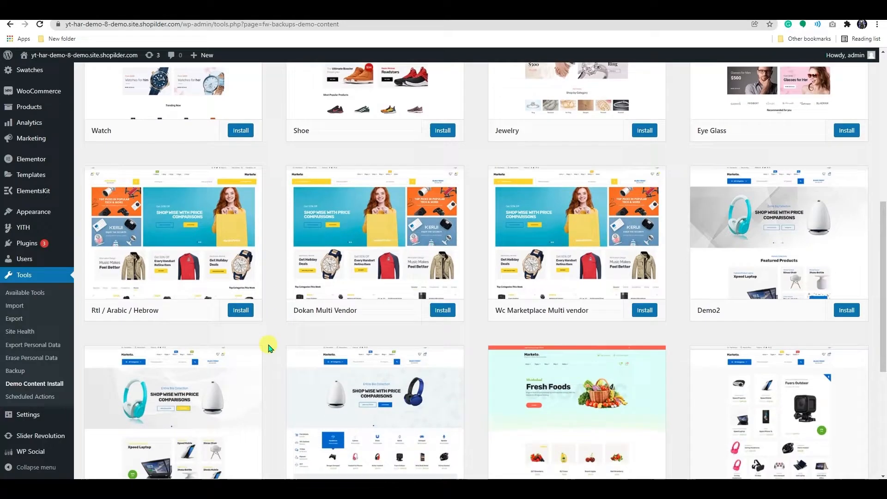
pyautogui.scroll(-3, 269, 348)
pyautogui.scroll(-3, 269, 347)
pyautogui.scroll(3, 269, 347)
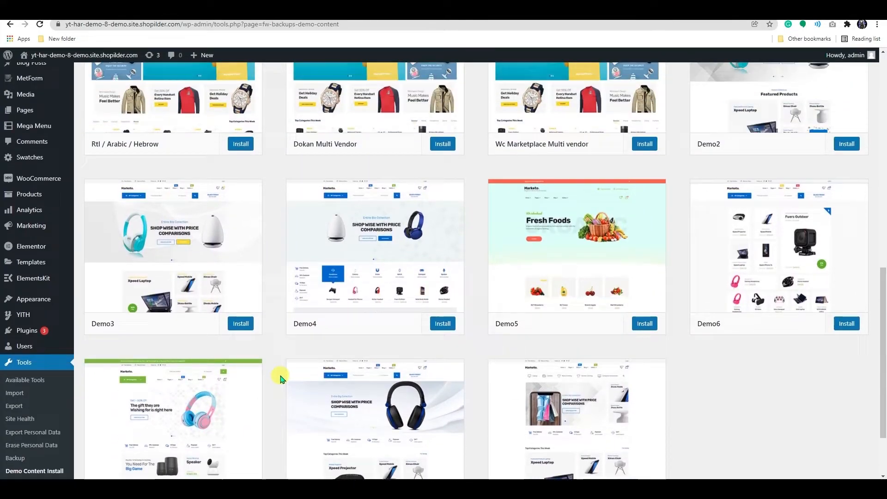
pyautogui.scroll(3, 270, 347)
pyautogui.scroll(2, 277, 374)
pyautogui.scroll(3, 281, 379)
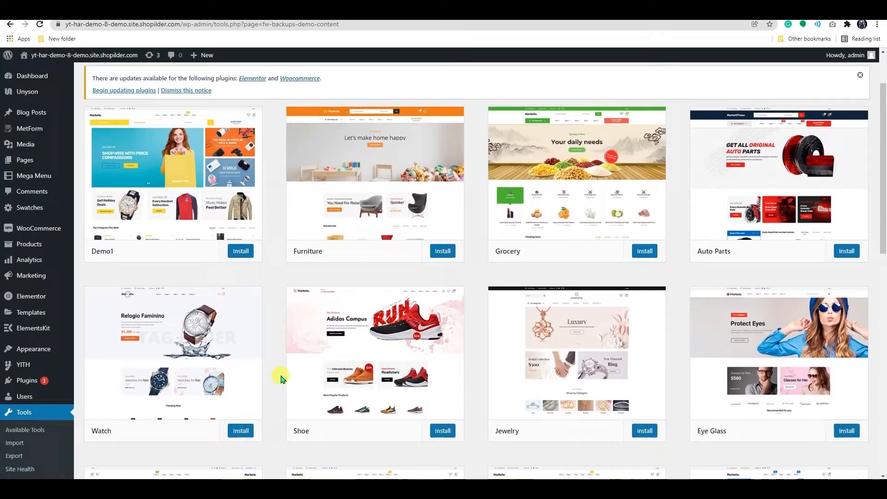
pyautogui.scroll(3, 281, 380)
pyautogui.scroll(2, 281, 377)
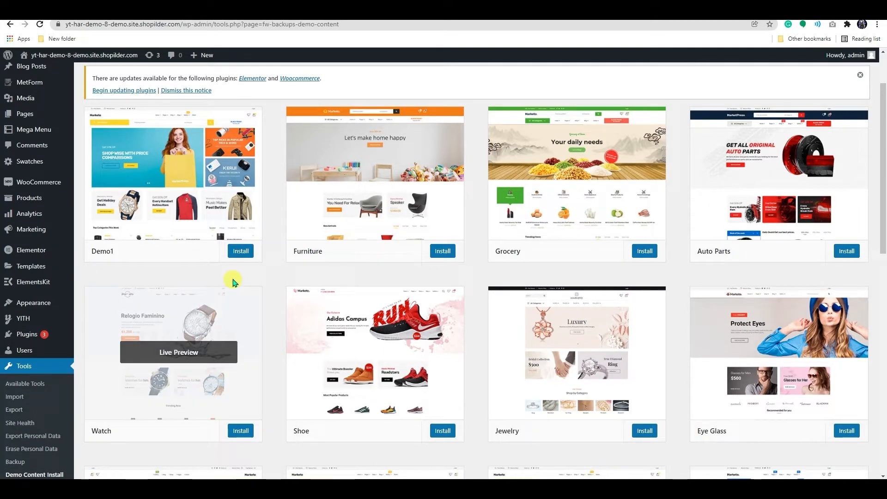
pyautogui.moveTo(173, 174)
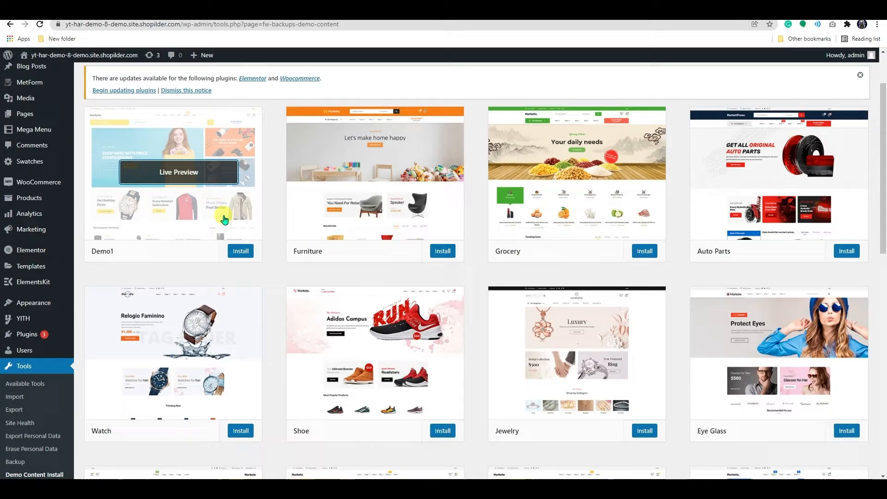
# Install Demo1 content, agreeing to replace existing content, giving the Marketo storefront.
pyautogui.click(241, 252)
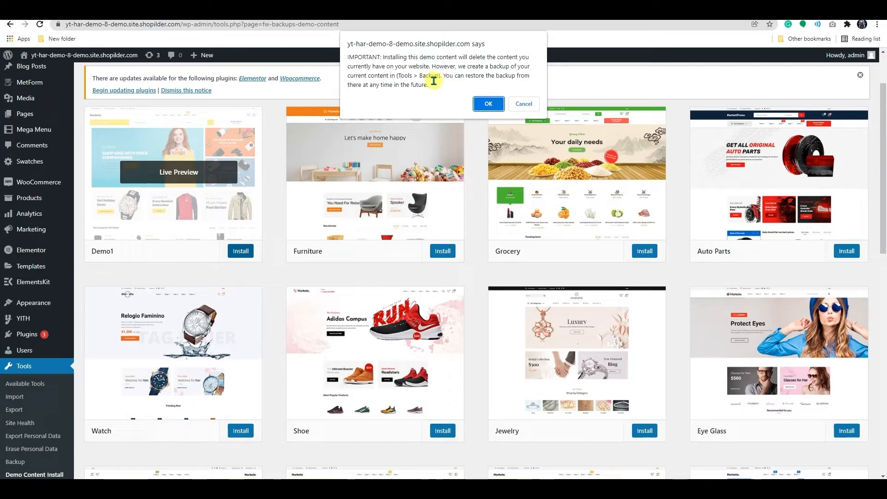
pyautogui.click(488, 103)
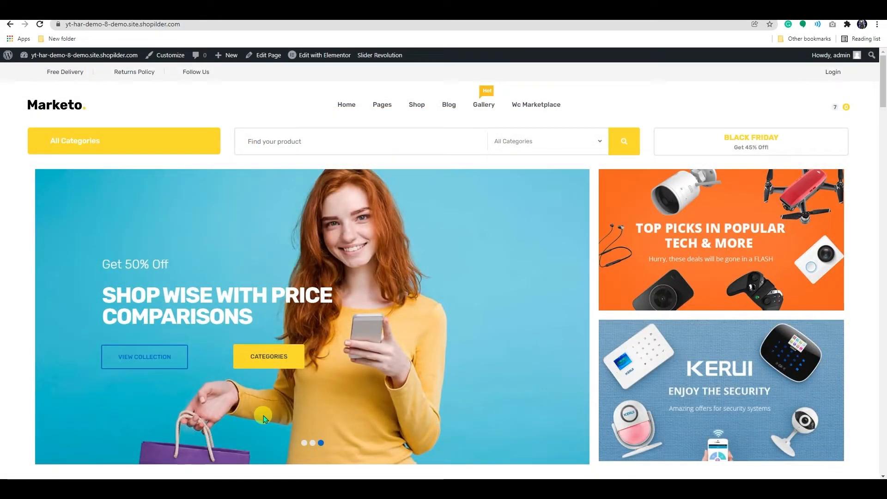
pyautogui.scroll(-3, 264, 415)
pyautogui.scroll(-4, 263, 419)
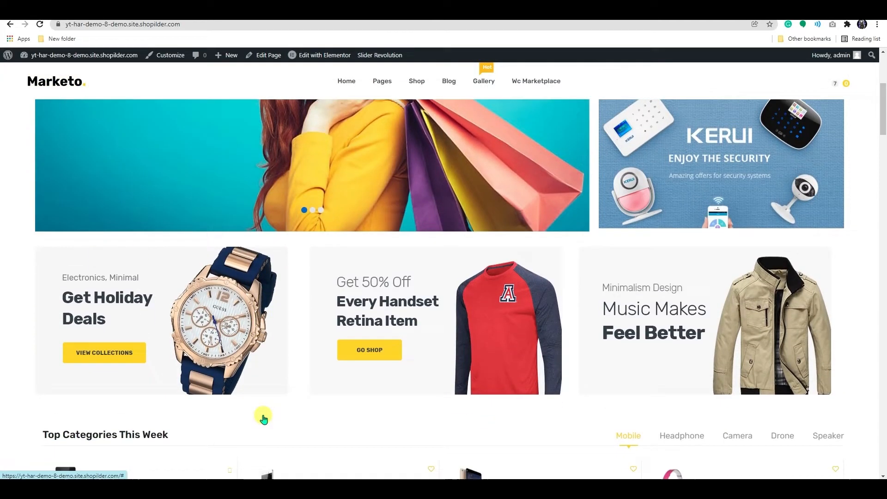
pyautogui.scroll(-3, 264, 419)
pyautogui.scroll(-4, 264, 420)
pyautogui.scroll(-1, 263, 420)
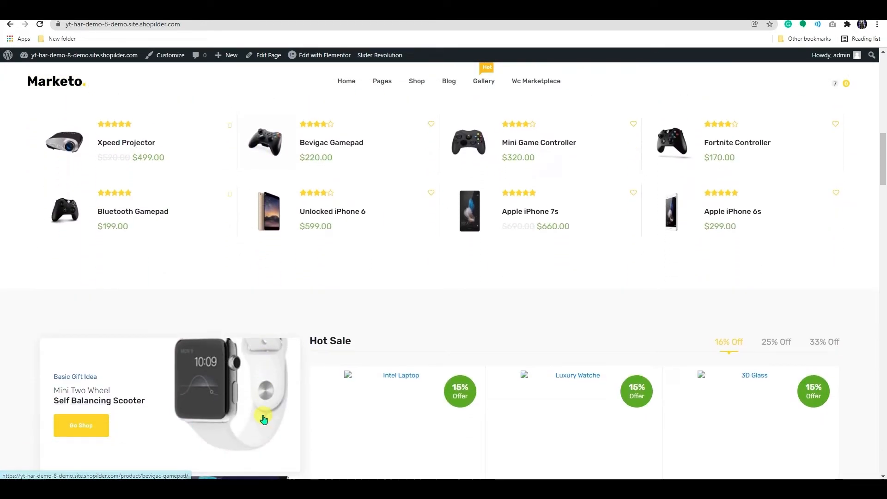
pyautogui.scroll(-4, 264, 420)
pyautogui.scroll(-3, 264, 420)
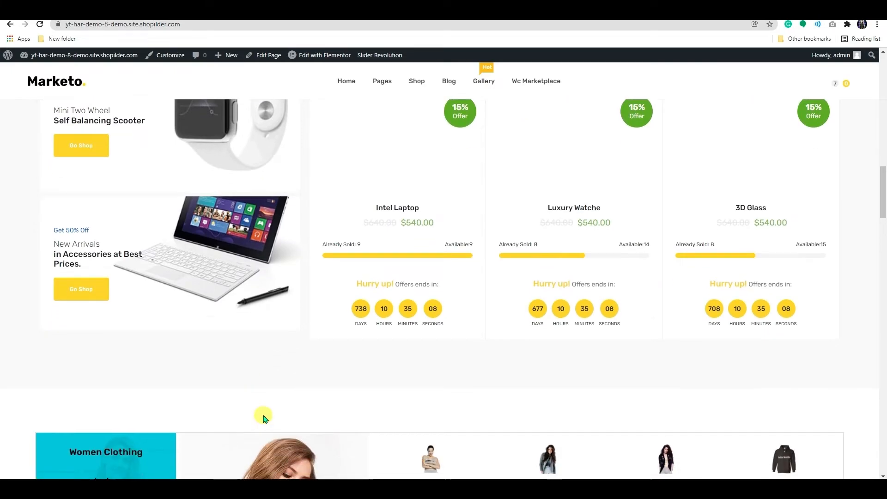
pyautogui.scroll(-5, 264, 420)
pyautogui.scroll(-1, 264, 420)
pyautogui.scroll(-4, 264, 419)
pyautogui.scroll(-1, 263, 419)
pyautogui.scroll(-1, 263, 419)
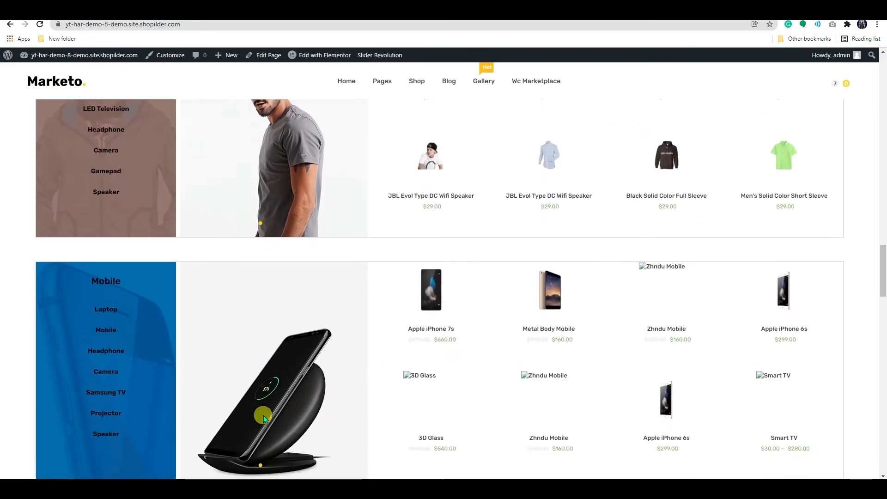
pyautogui.scroll(-3, 264, 420)
pyautogui.scroll(-3, 265, 417)
pyautogui.scroll(-3, 265, 417)
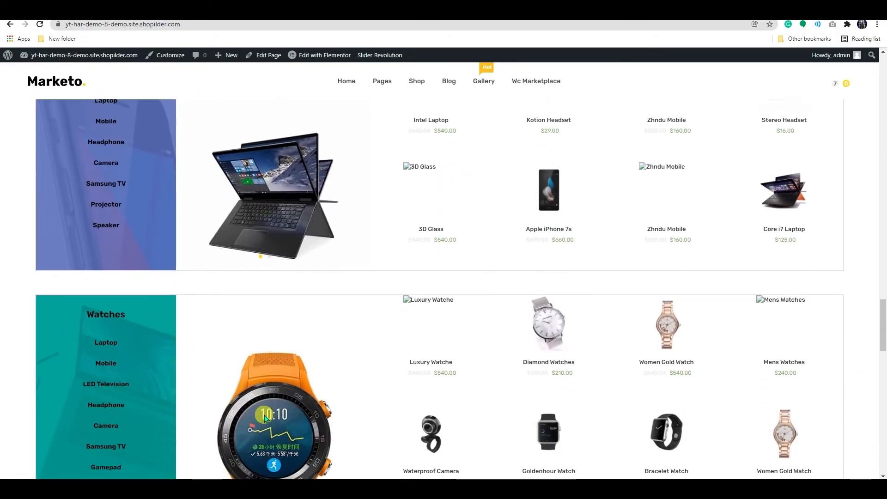
pyautogui.scroll(5, 266, 417)
pyautogui.scroll(3, 265, 417)
pyautogui.scroll(5, 266, 416)
pyautogui.scroll(5, 266, 415)
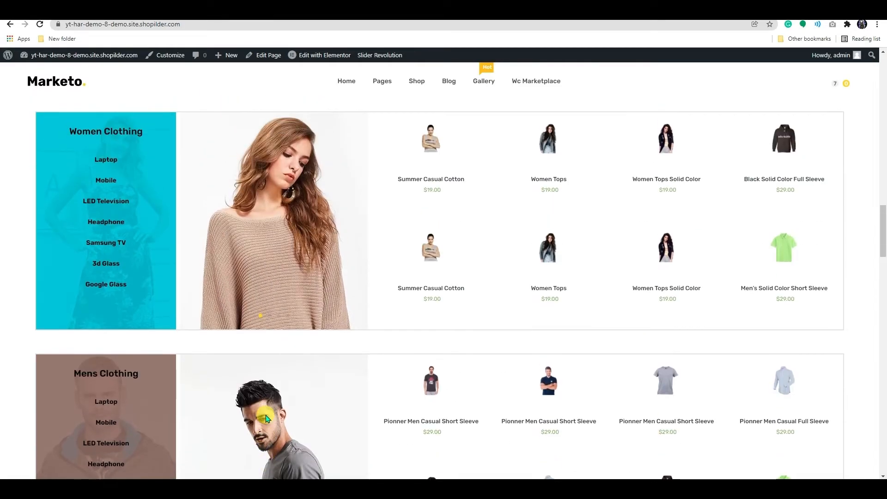
pyautogui.scroll(5, 265, 416)
pyautogui.scroll(3, 265, 416)
pyautogui.scroll(5, 266, 415)
pyautogui.scroll(5, 265, 416)
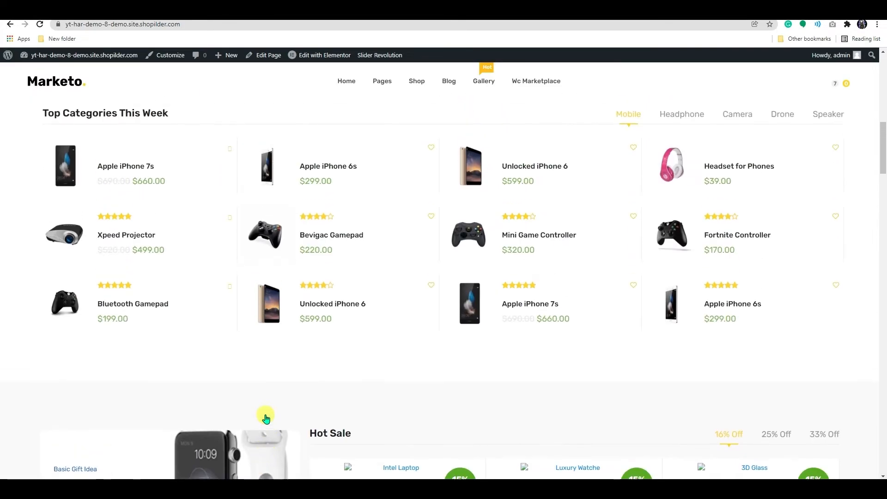
pyautogui.scroll(3, 266, 415)
pyautogui.scroll(3, 266, 416)
pyautogui.scroll(5, 265, 418)
pyautogui.scroll(3, 265, 417)
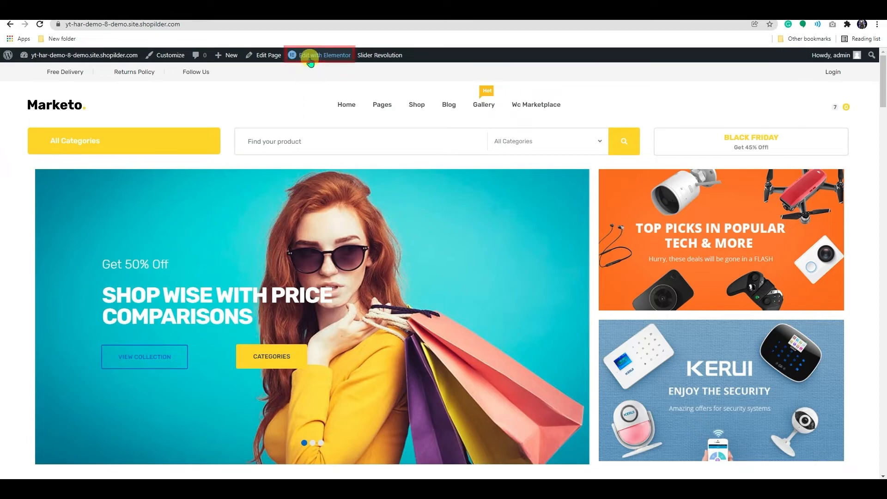
pyautogui.moveTo(320, 55)
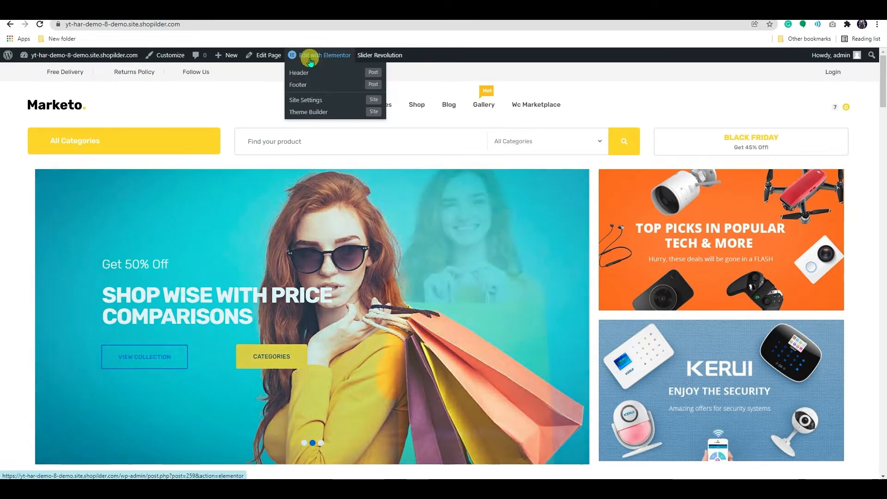
# Launch Edit with Elementor on the storefront homepage from the admin bar.
pyautogui.click(309, 55)
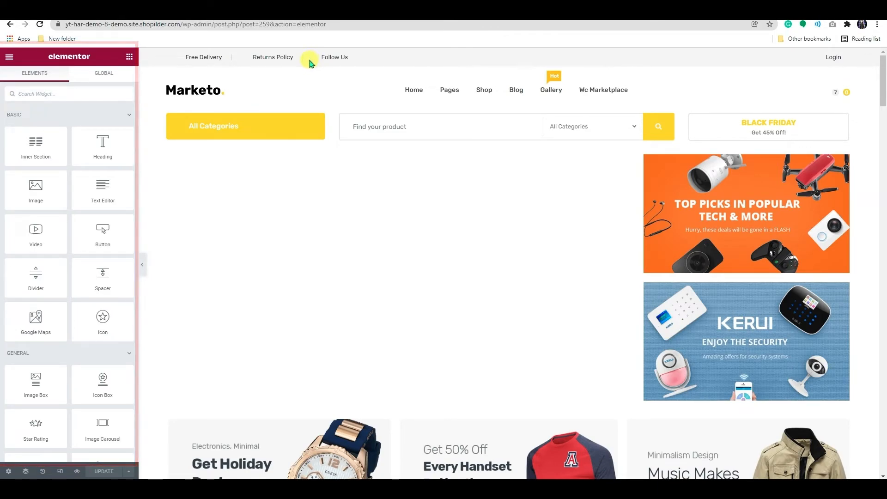
pyautogui.scroll(-10, 76, 217)
pyautogui.scroll(5, 76, 216)
pyautogui.scroll(5, 80, 256)
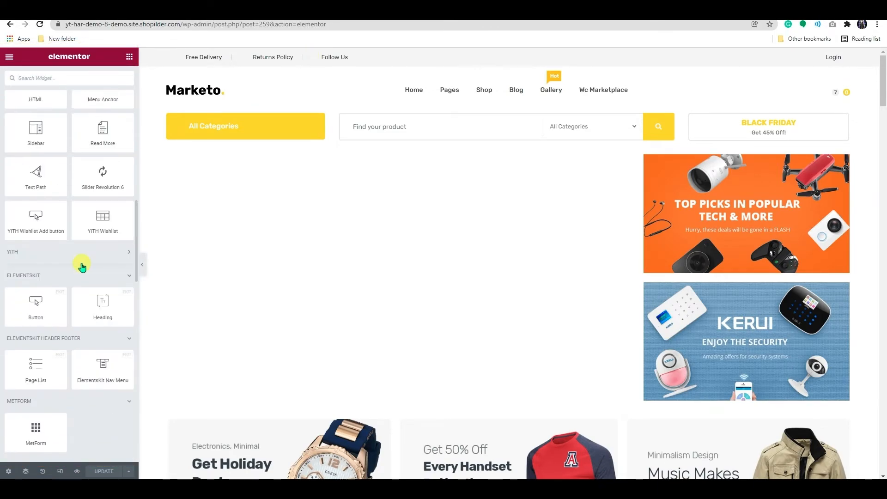
pyautogui.scroll(-3, 82, 263)
pyautogui.scroll(4, 82, 263)
pyautogui.scroll(4, 82, 263)
pyautogui.scroll(4, 82, 263)
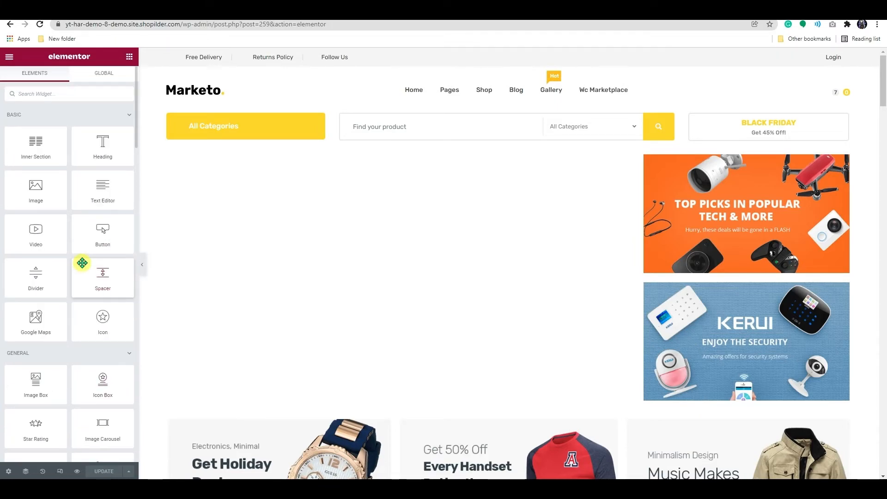
# Add a Heading widget to the empty top section reading 'Collection'.
pyautogui.moveTo(101, 142); pyautogui.dragTo(253, 175)
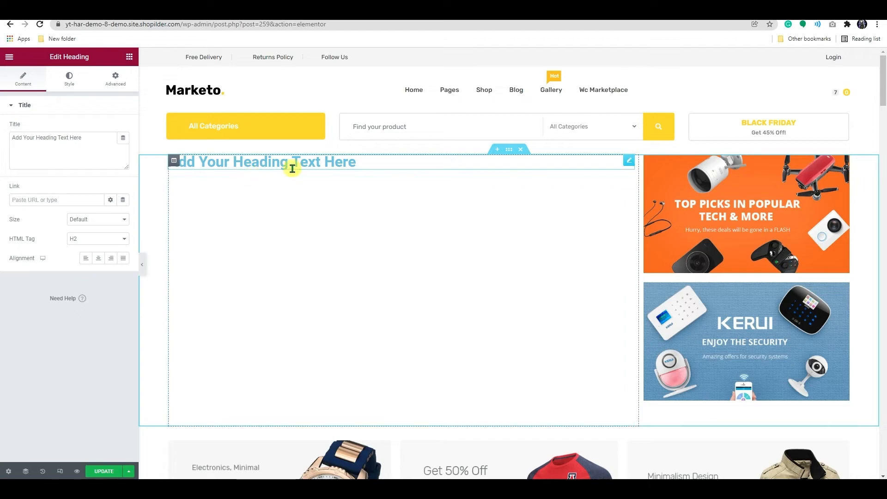
pyautogui.moveTo(359, 165); pyautogui.dragTo(170, 163)
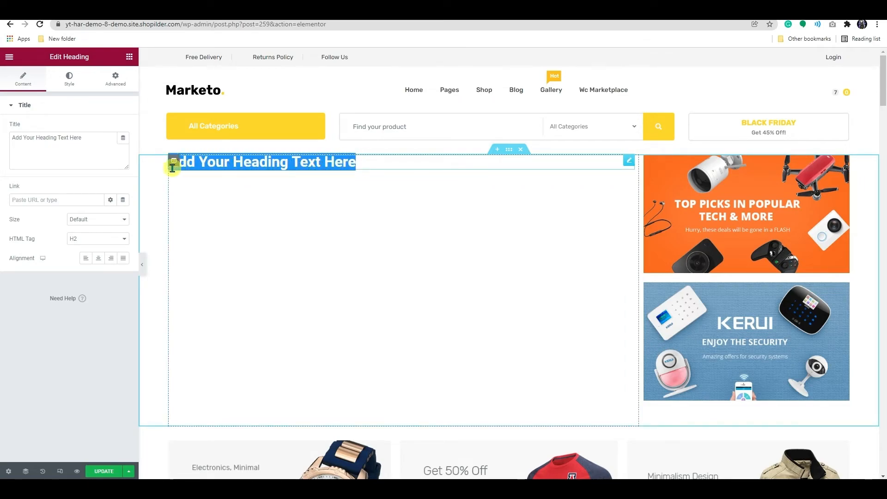
pyautogui.write('Collectio')
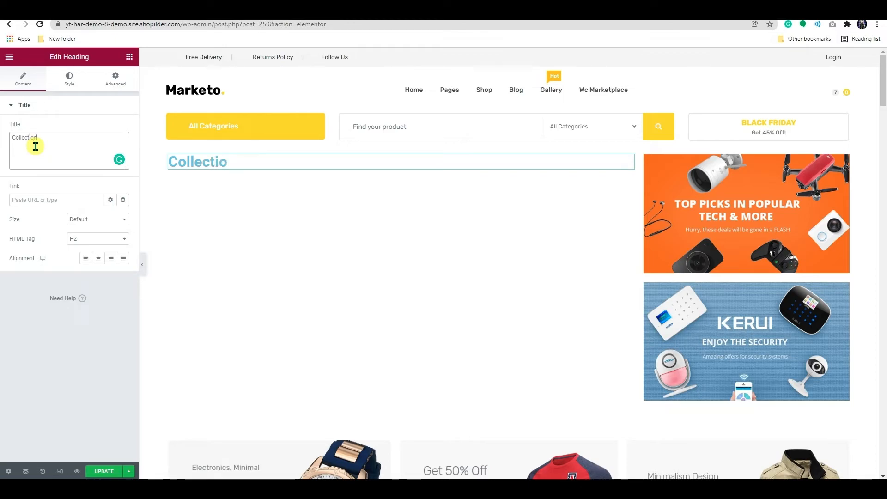
pyautogui.write('n')
# Style the heading with a dark teal text colour and the Rubik Mono One font.
pyautogui.click(69, 79)
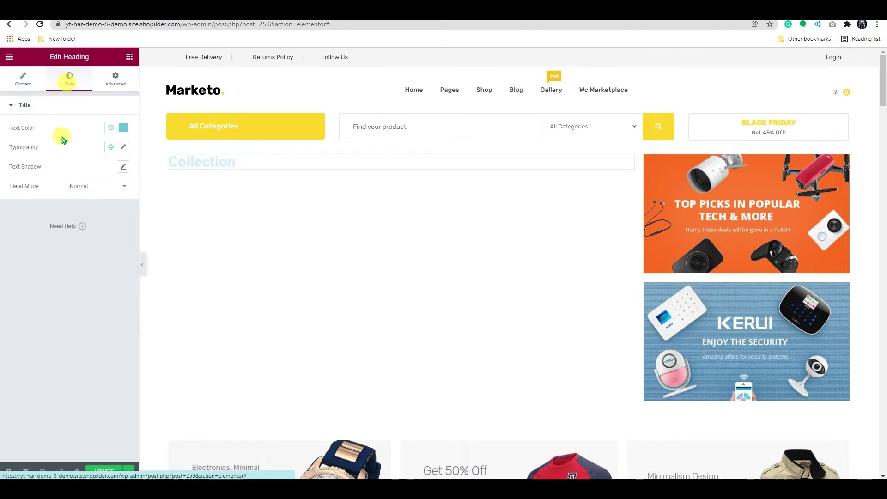
pyautogui.click(122, 130)
pyautogui.moveTo(71, 177); pyautogui.dragTo(103, 216)
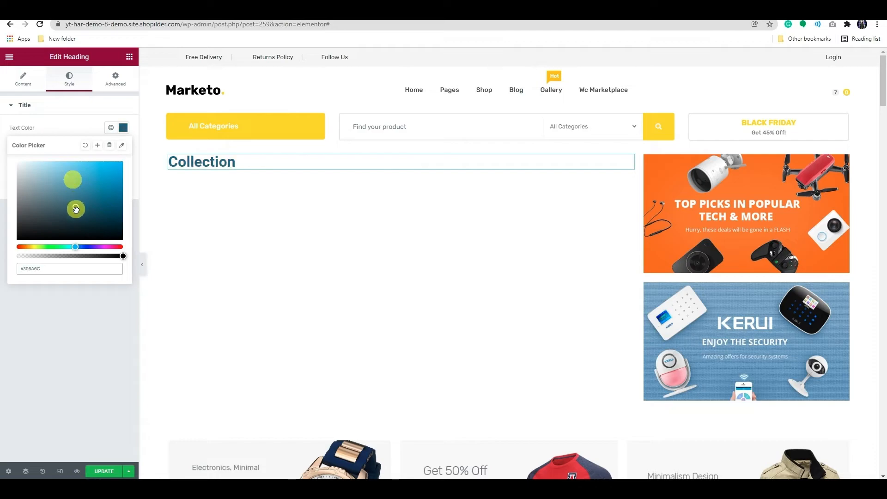
pyautogui.click(51, 133)
pyautogui.click(123, 148)
pyautogui.click(94, 190)
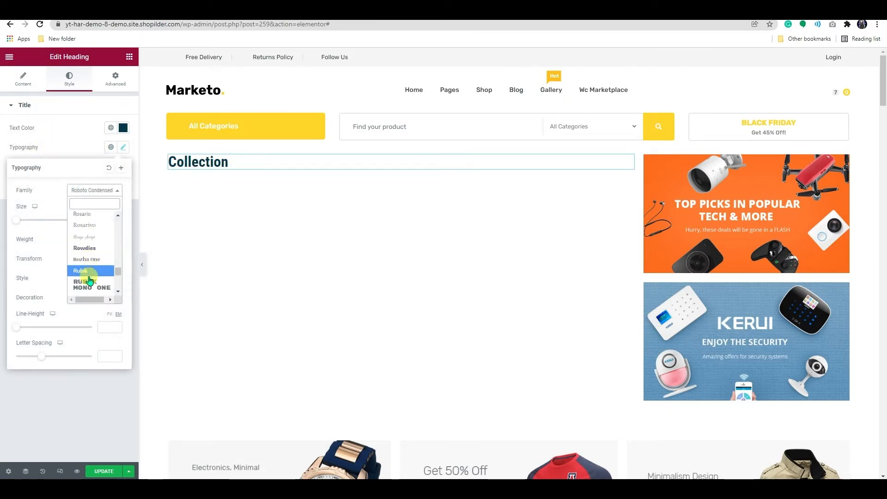
pyautogui.click(90, 281)
# Add an Image widget below the Collection heading.
pyautogui.click(129, 57)
pyautogui.moveTo(35, 190); pyautogui.dragTo(292, 297)
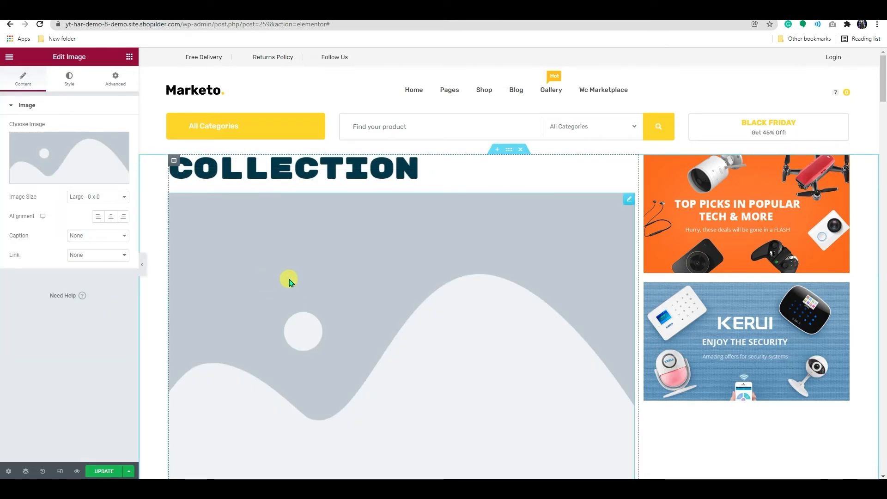
pyautogui.scroll(-4, 284, 277)
pyautogui.scroll(3, 291, 212)
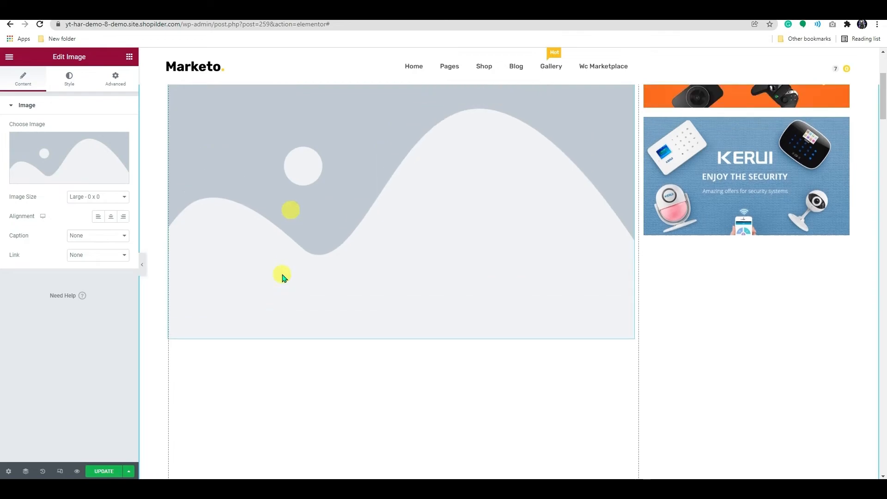
pyautogui.scroll(2, 277, 270)
pyautogui.scroll(-3, 278, 243)
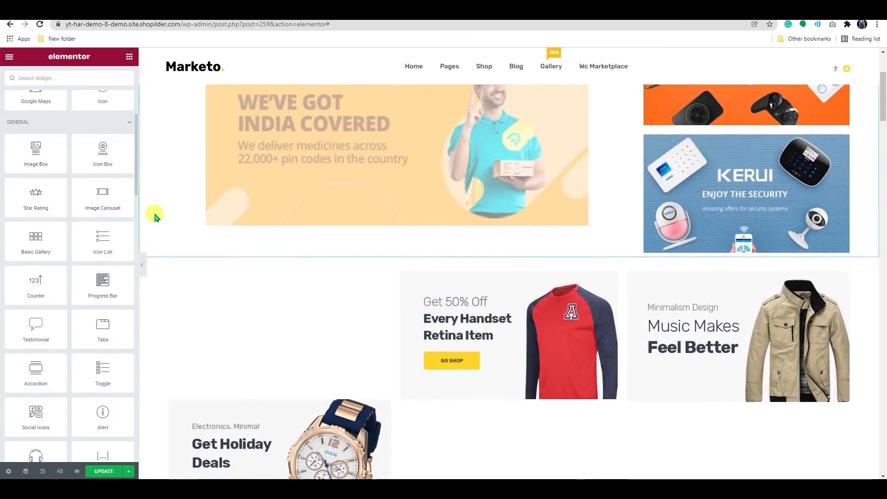
pyautogui.scroll(-1, 278, 242)
pyautogui.scroll(-4, 97, 208)
pyautogui.scroll(-4, 96, 216)
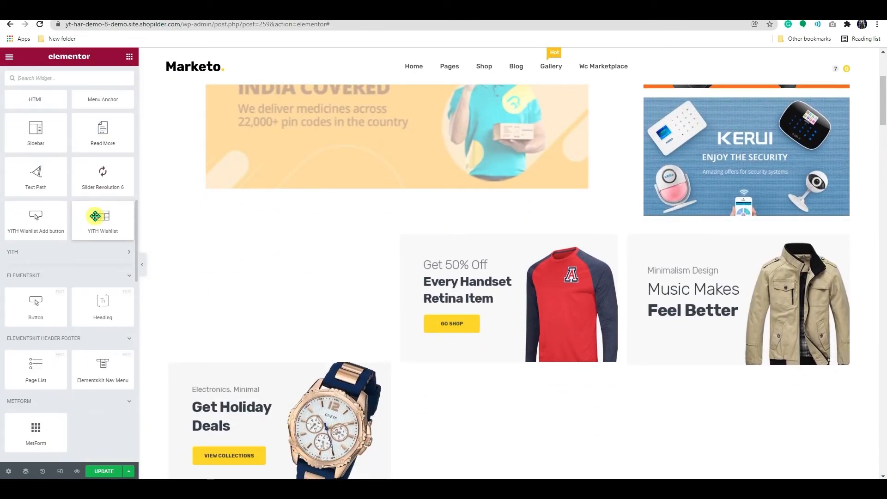
pyautogui.scroll(-2, 97, 216)
pyautogui.scroll(4, 98, 216)
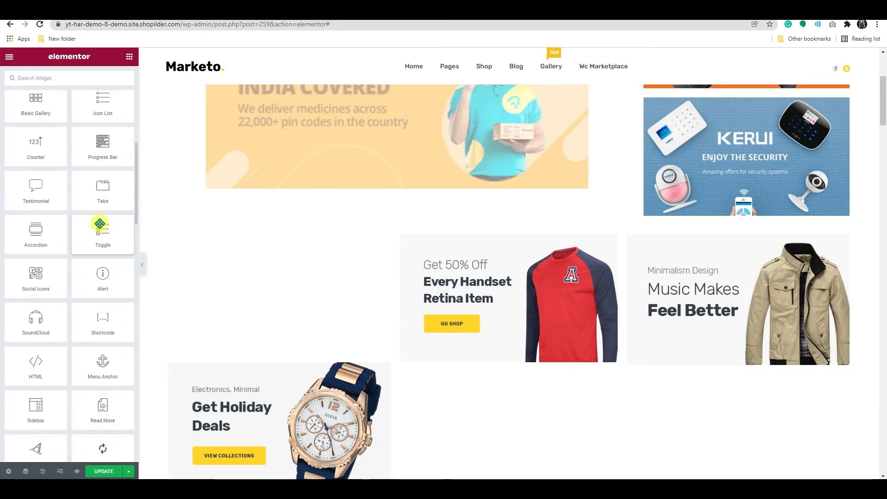
pyautogui.scroll(4, 101, 222)
pyautogui.scroll(3, 101, 224)
pyautogui.scroll(3, 103, 224)
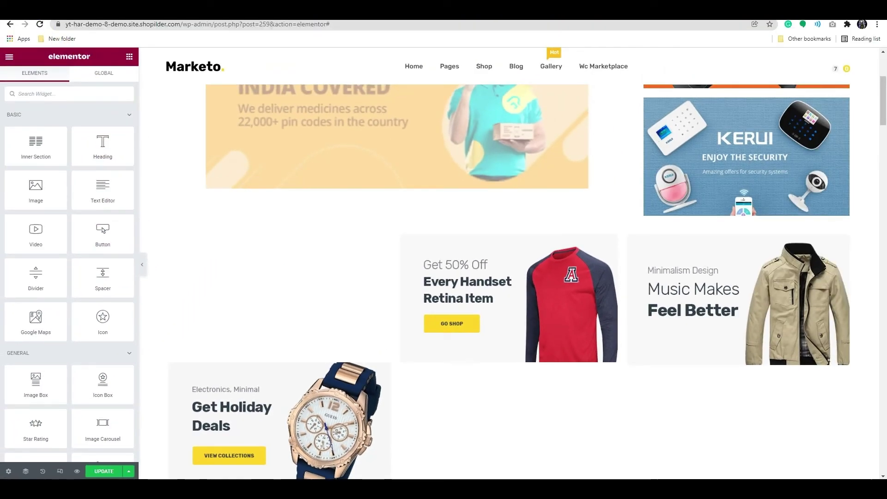
# Leave Elementor and load the live Marketo storefront homepage.
pyautogui.click(12, 24)
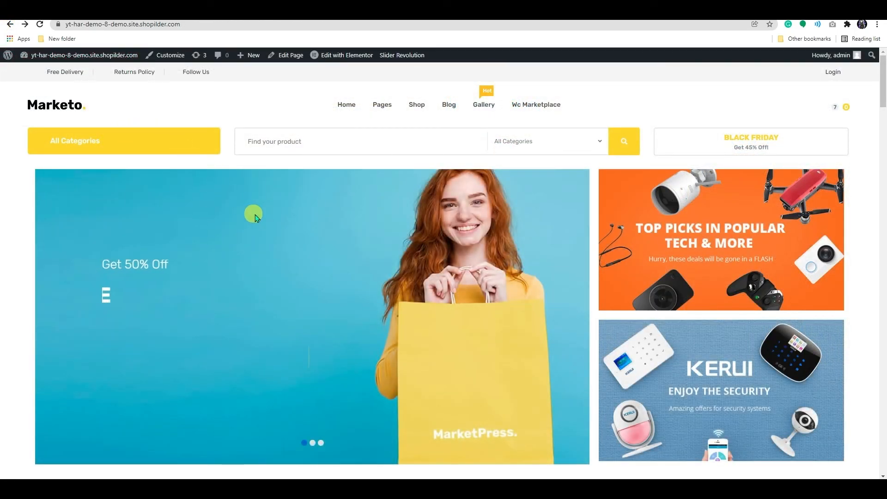
pyautogui.scroll(-2, 291, 250)
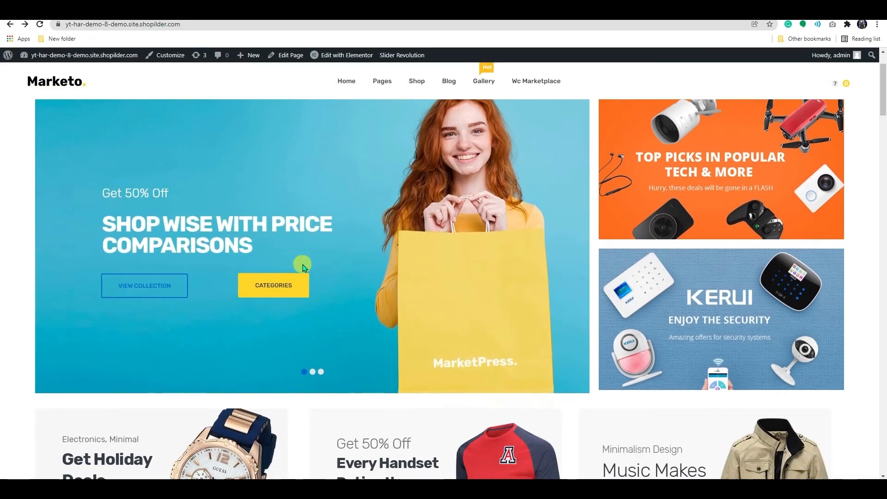
pyautogui.scroll(-2, 303, 265)
pyautogui.scroll(-3, 303, 265)
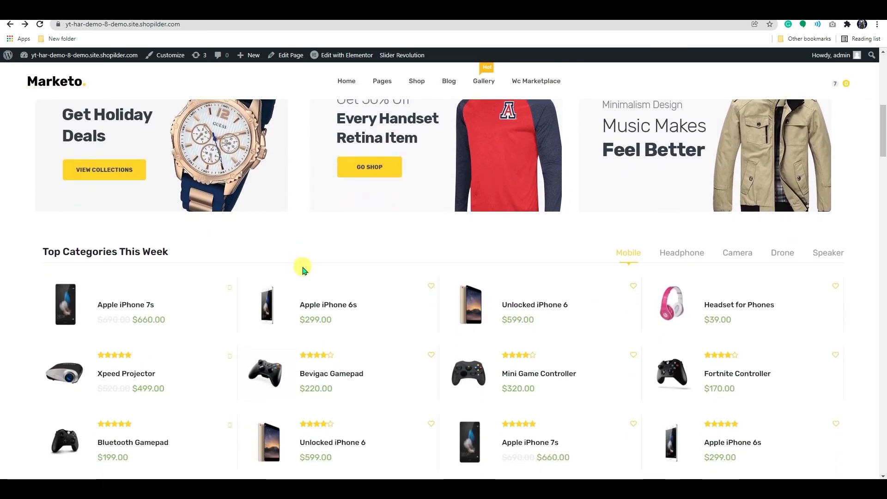
pyautogui.scroll(-2, 303, 269)
pyautogui.scroll(2, 302, 269)
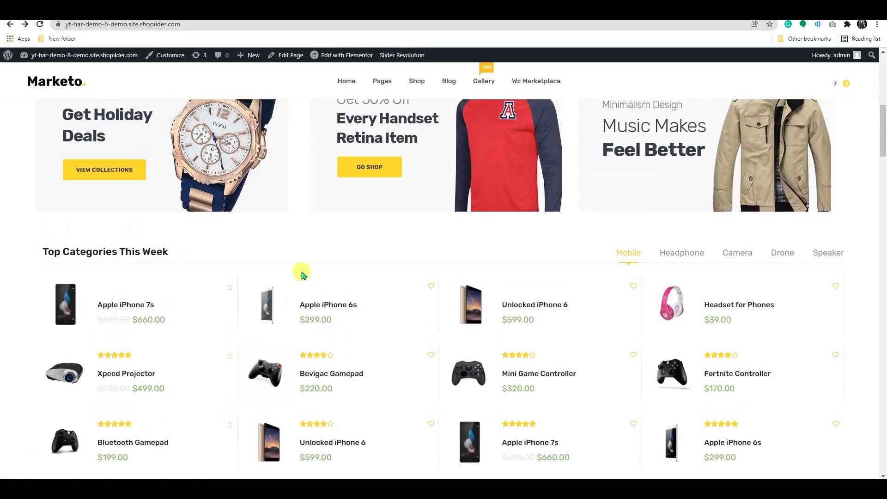
pyautogui.scroll(3, 303, 274)
pyautogui.scroll(3, 303, 274)
pyautogui.scroll(2, 304, 275)
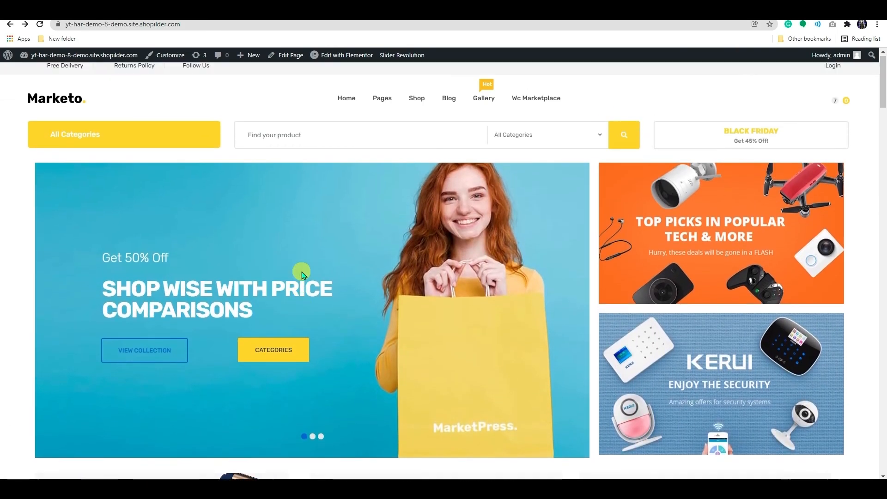